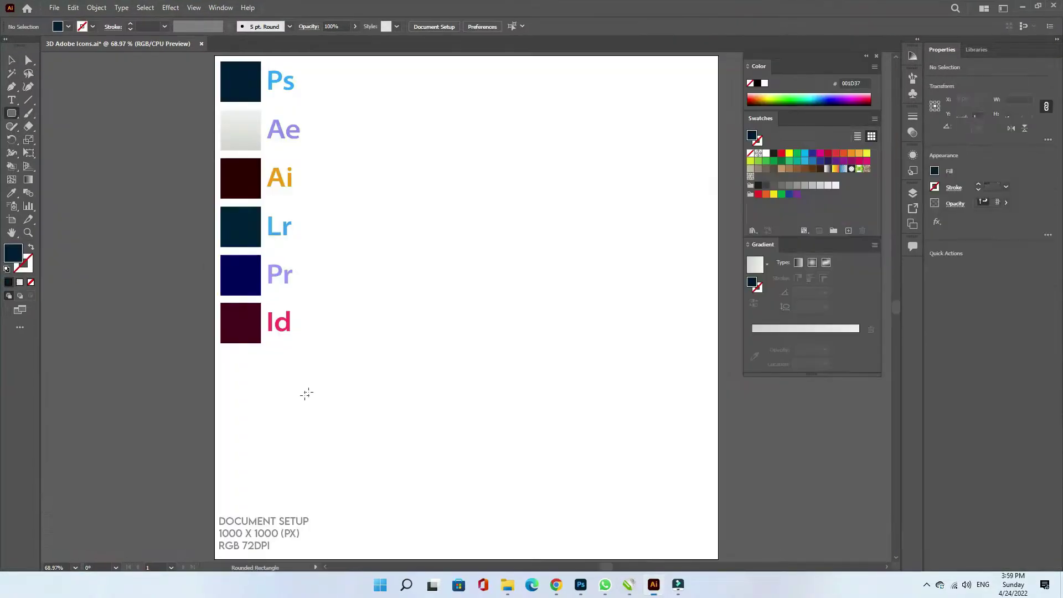
Draw a dark blue 212 px rounded square below the colour swatch column
drag(321, 410, 427, 490)
Round the square's corners with the live-corner widget and move it lower on the page
key(v)
key(a)
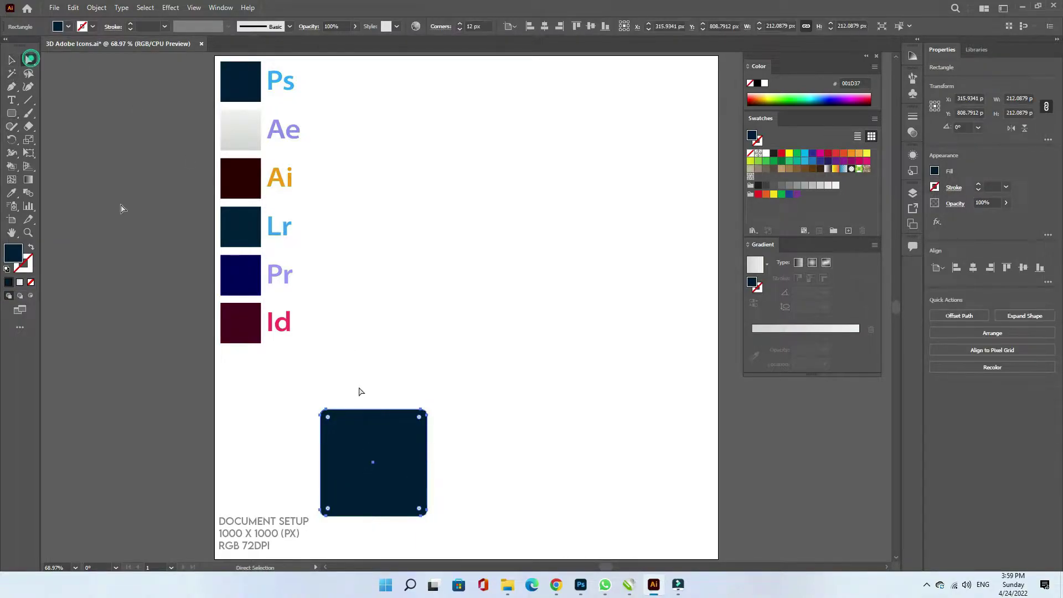
drag(419, 416, 417, 430)
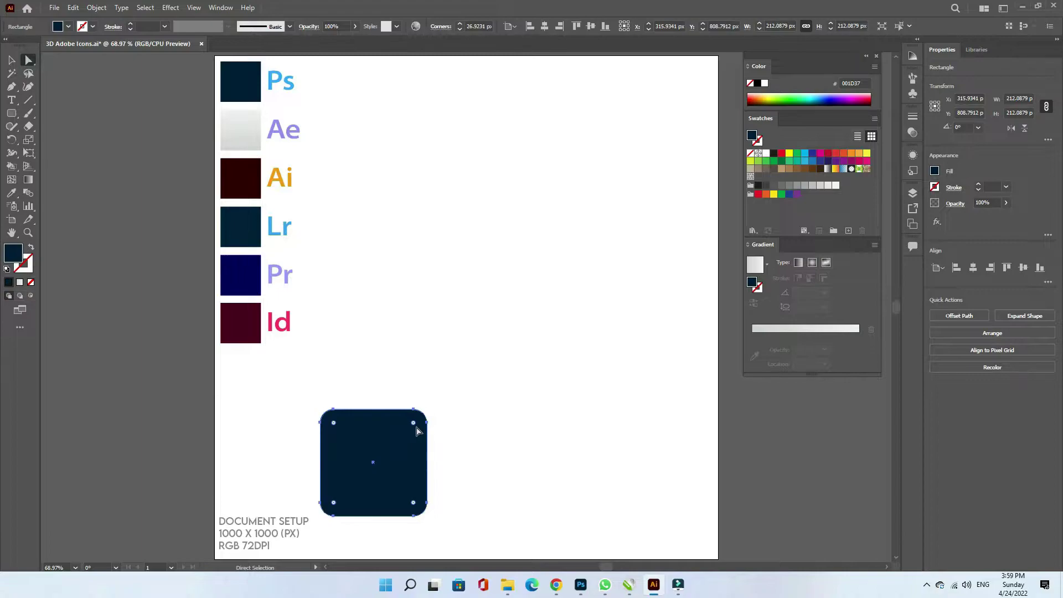
click(11, 59)
mouse_move(373, 461)
mouse_down()
mouse_move(352, 434)
mouse_move(471, 434)
mouse_up()
Copy the square into a bottom row of three and copy two upward for a second row
key(a)
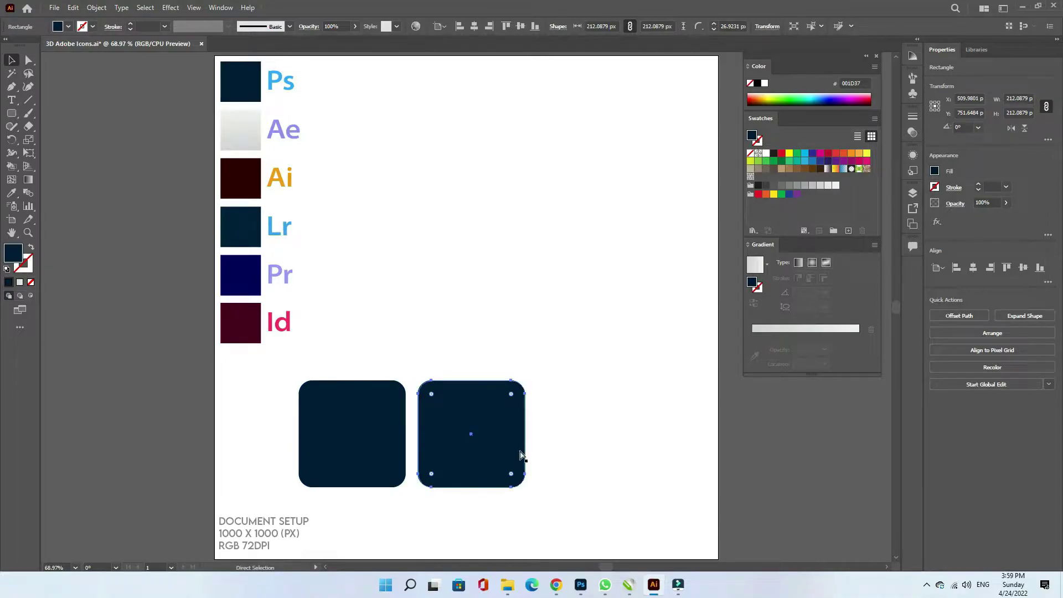
key(ctrl+d)
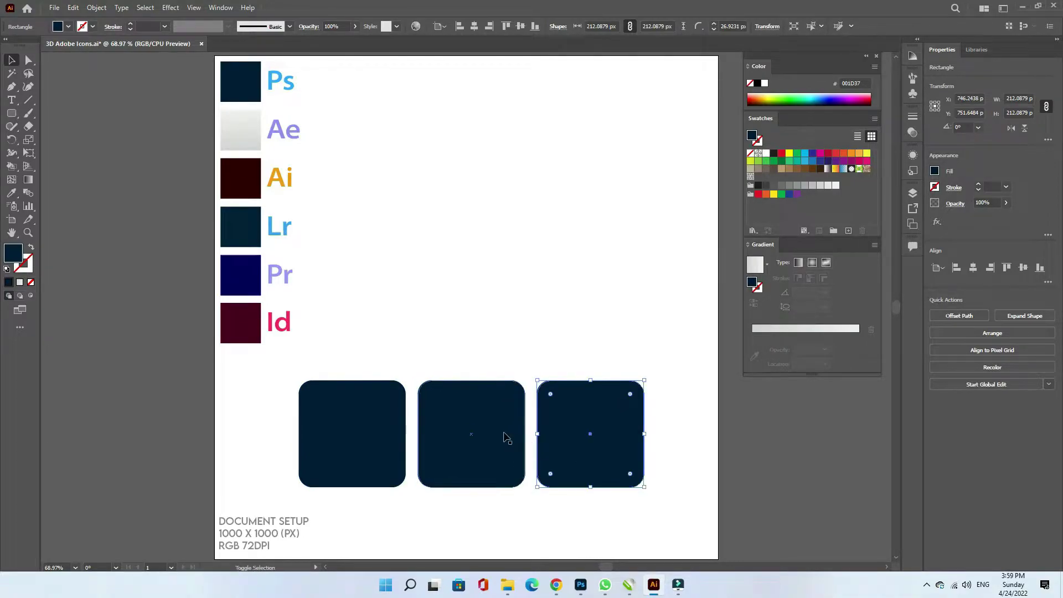
shift+click(498, 435)
mouse_move(498, 434)
mouse_down()
mouse_move(439, 304)
mouse_move(494, 205)
mouse_move(513, 207)
mouse_up()
Add a top square and lower the upper rows onto the bottom row to form the 3-2-1 pyramid
click(626, 309)
drag(586, 247, 585, 246)
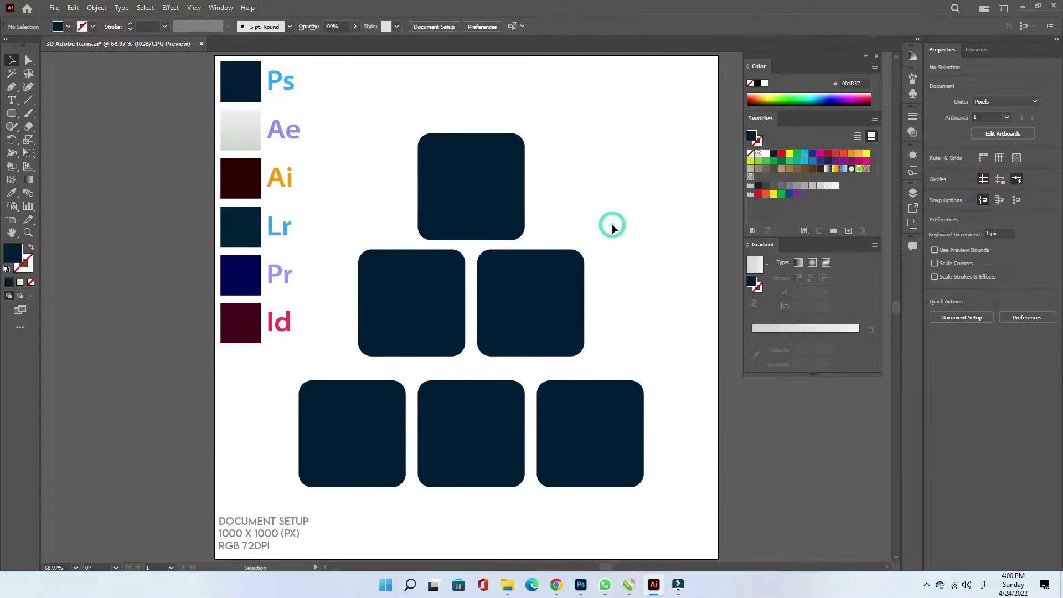
drag(631, 184, 323, 327)
drag(443, 345, 443, 369)
click(621, 264)
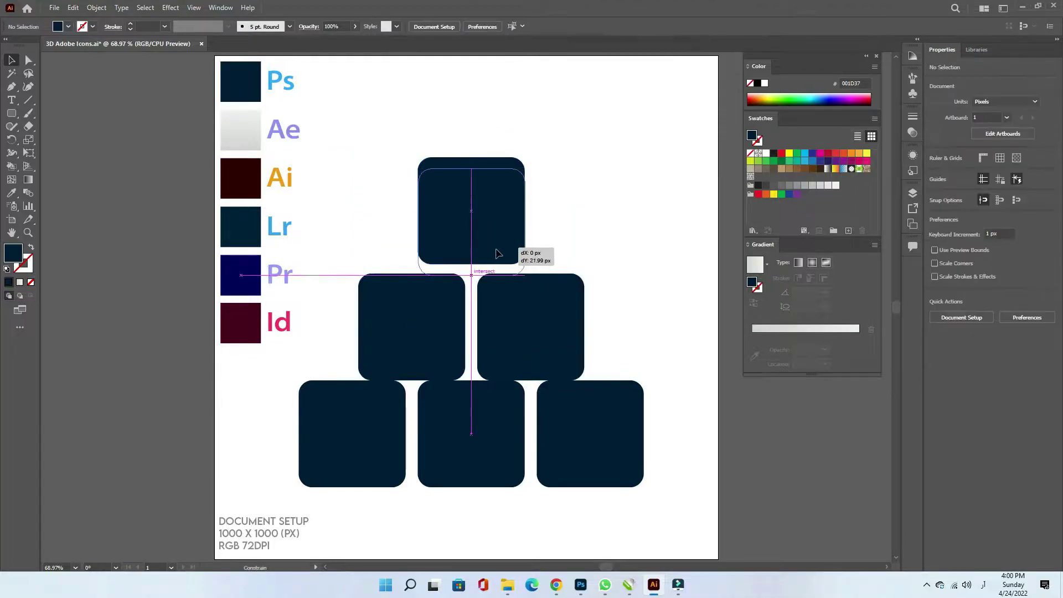
drag(501, 240, 510, 249)
click(455, 450)
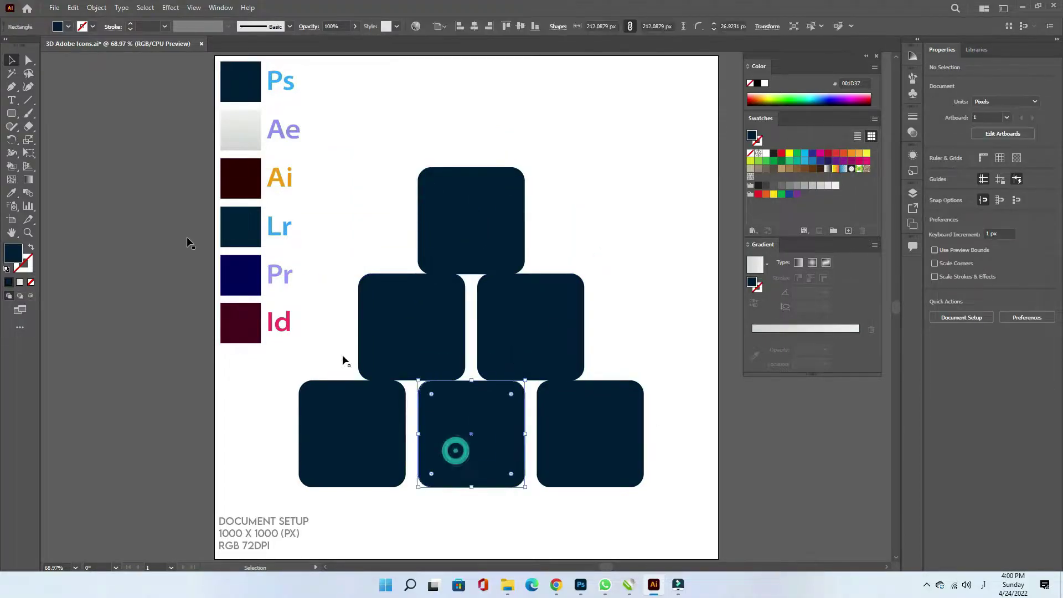
Sample the Ae light gradient onto the bottom-centre square and the Ai dark red onto the bottom-right square
click(11, 193)
click(244, 129)
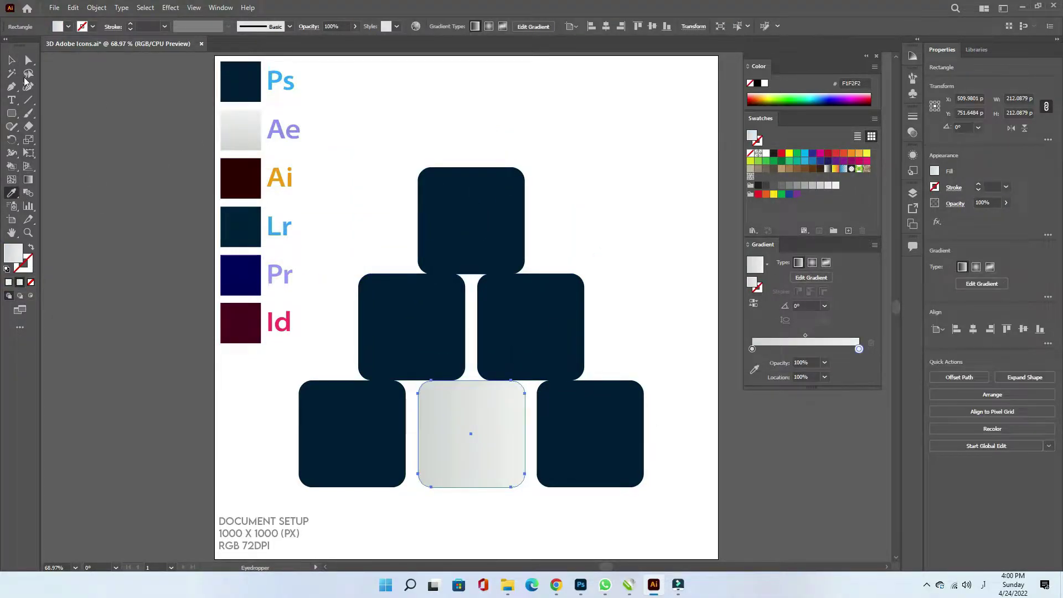
key(v)
click(556, 420)
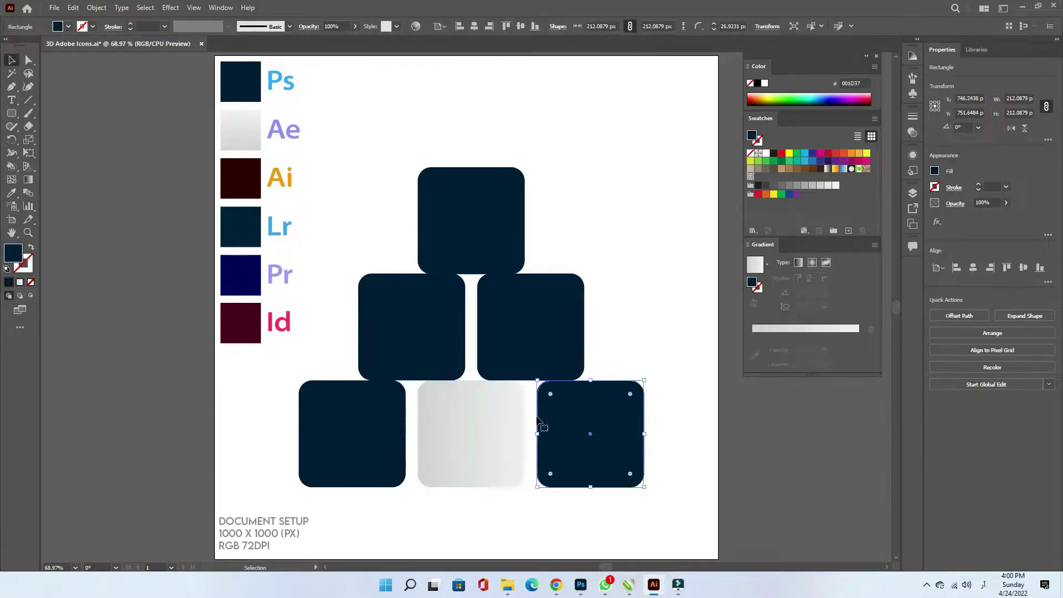
click(12, 192)
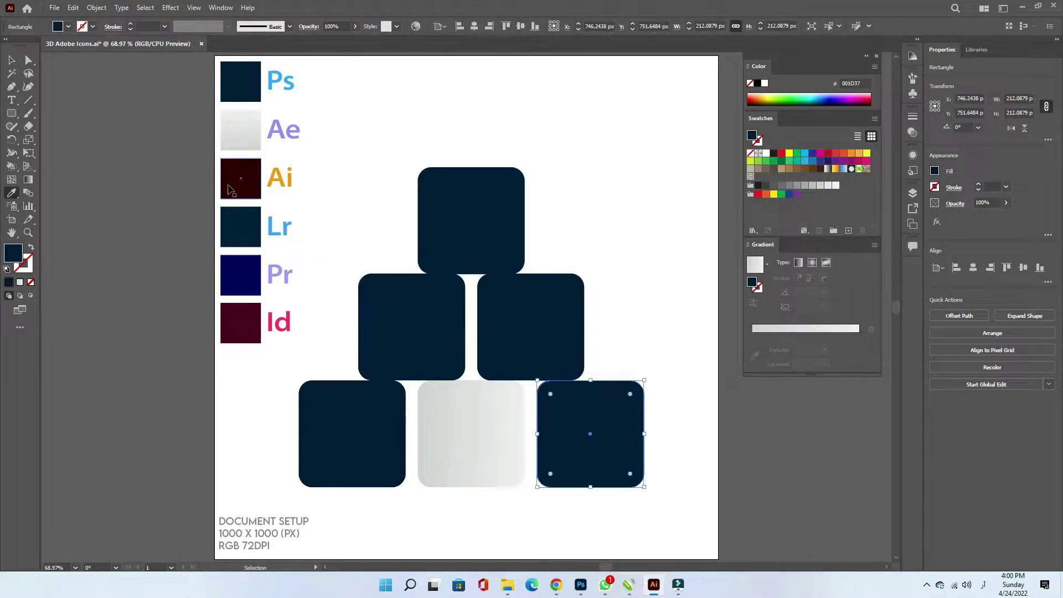
click(237, 180)
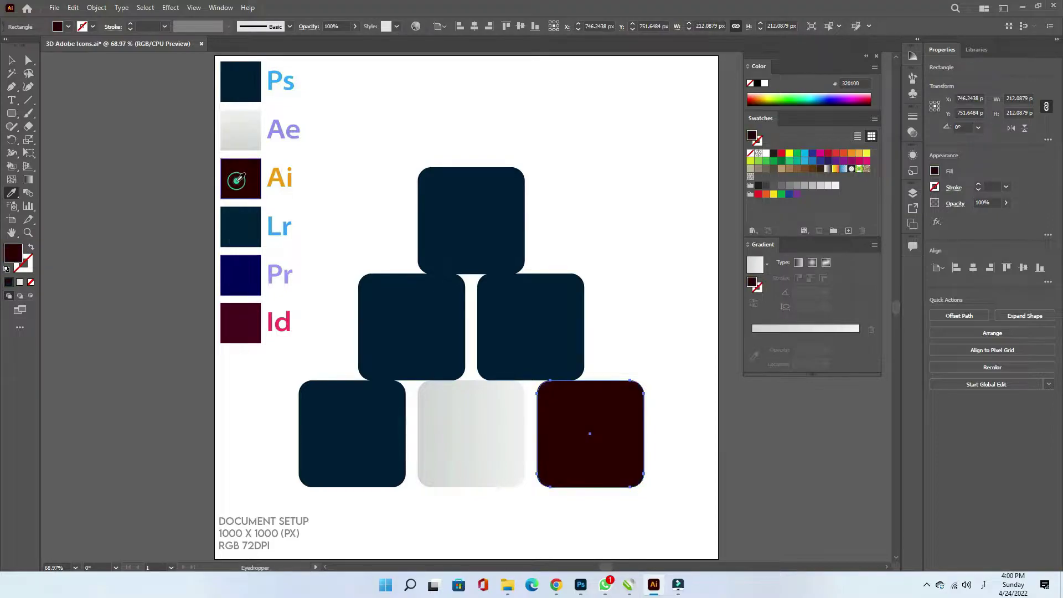
Fill the middle-row squares with the Pr navy and the top square with the Id maroon
ctrl+click(392, 313)
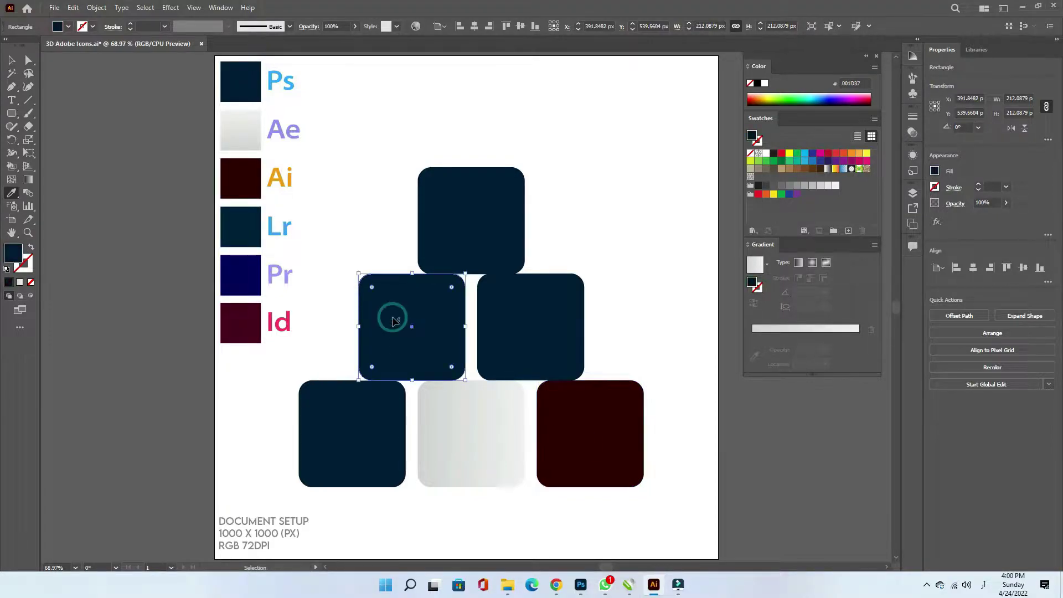
ctrl+click(532, 310)
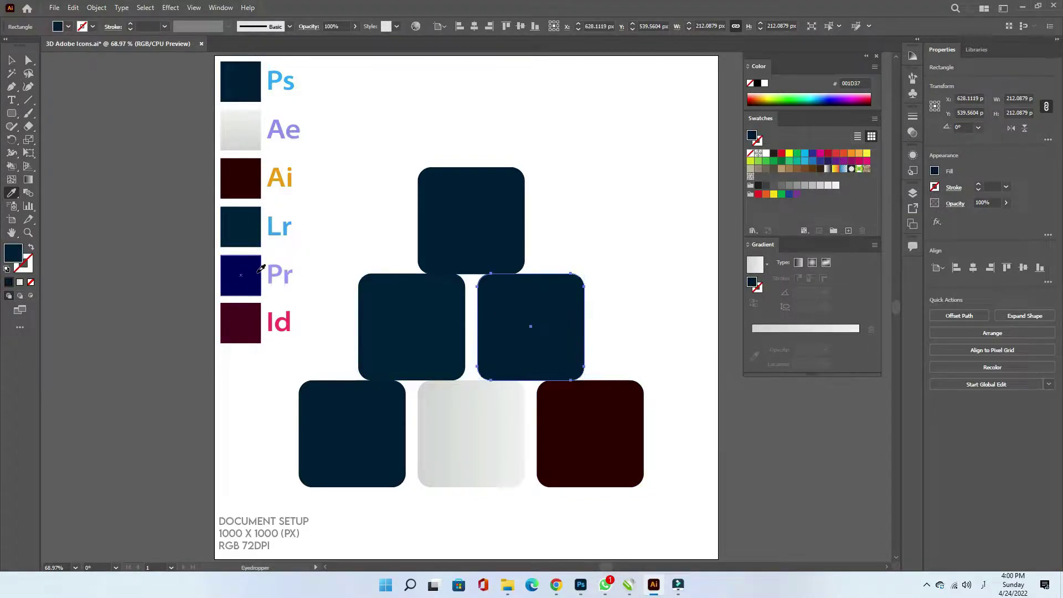
click(246, 275)
ctrl+click(451, 255)
click(241, 323)
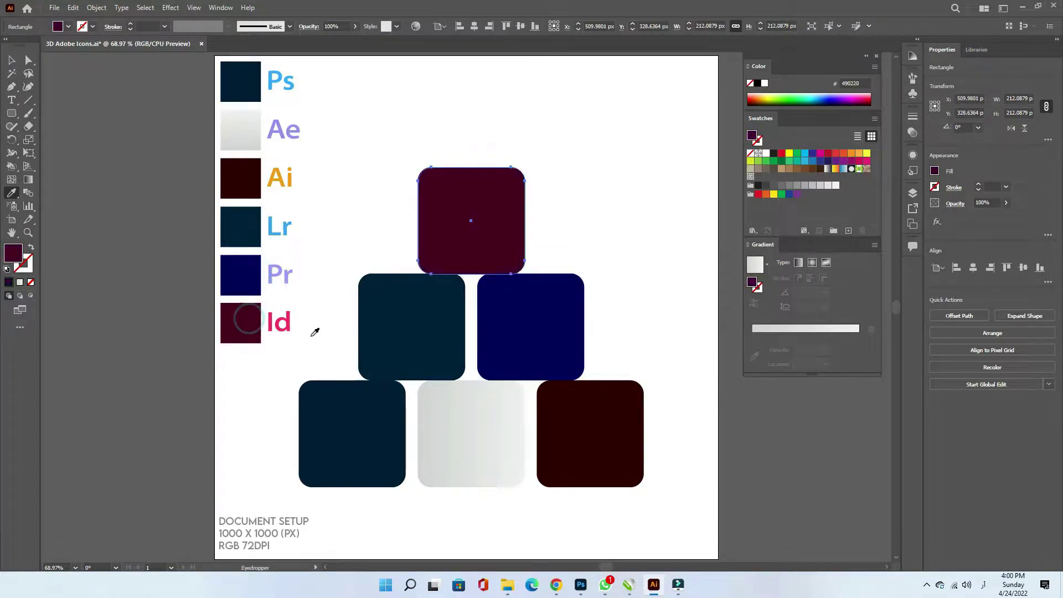
ctrl+click(363, 352)
click(11, 61)
click(592, 181)
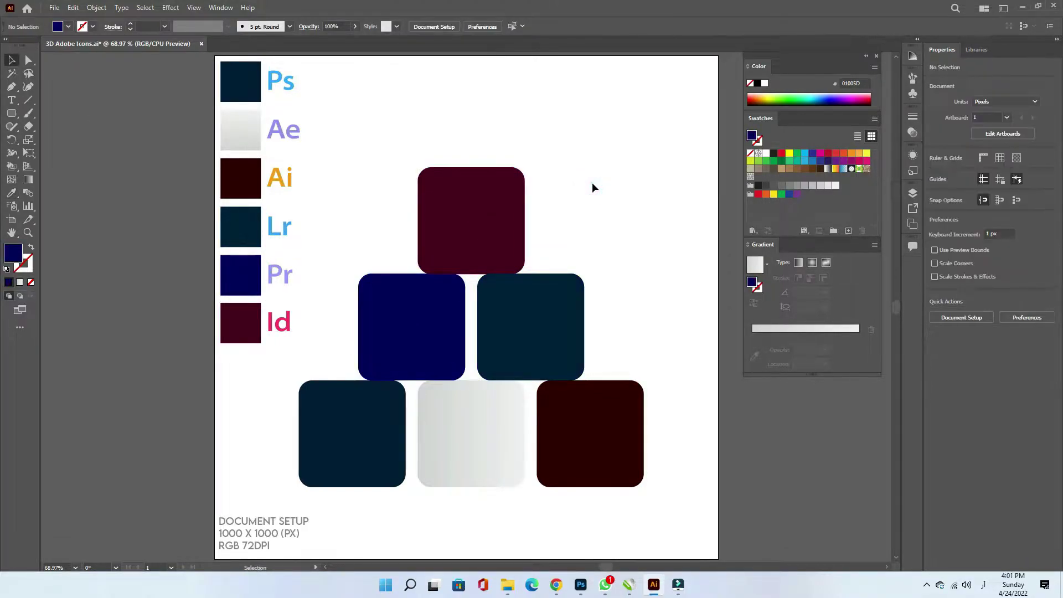
Bring the Ps–Id labels in front of the squares and centre Ps on the bottom-left square
drag(324, 69, 285, 334)
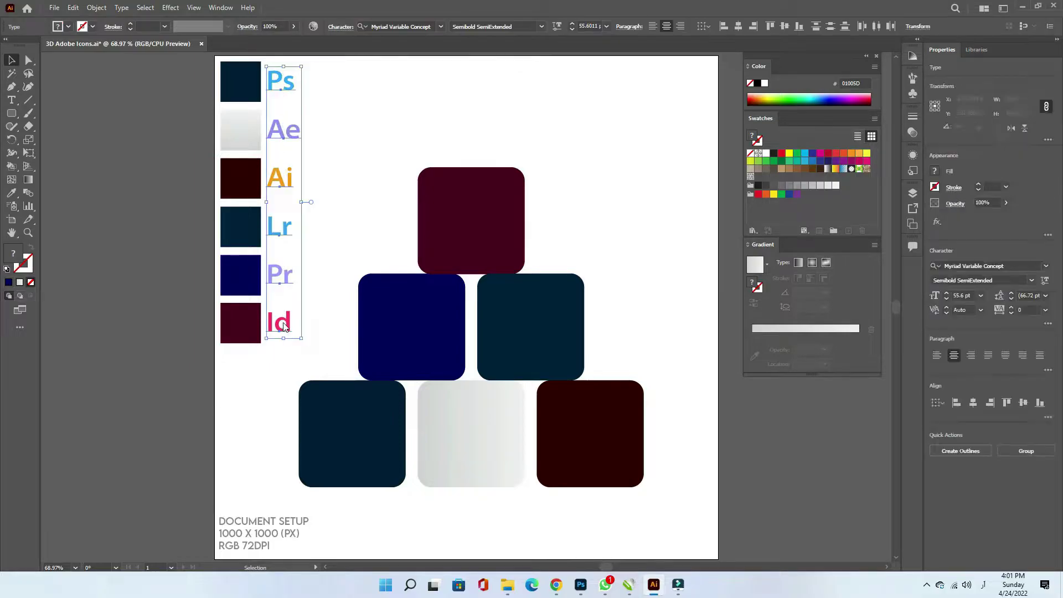
right_click(284, 332)
mouse_move(314, 511)
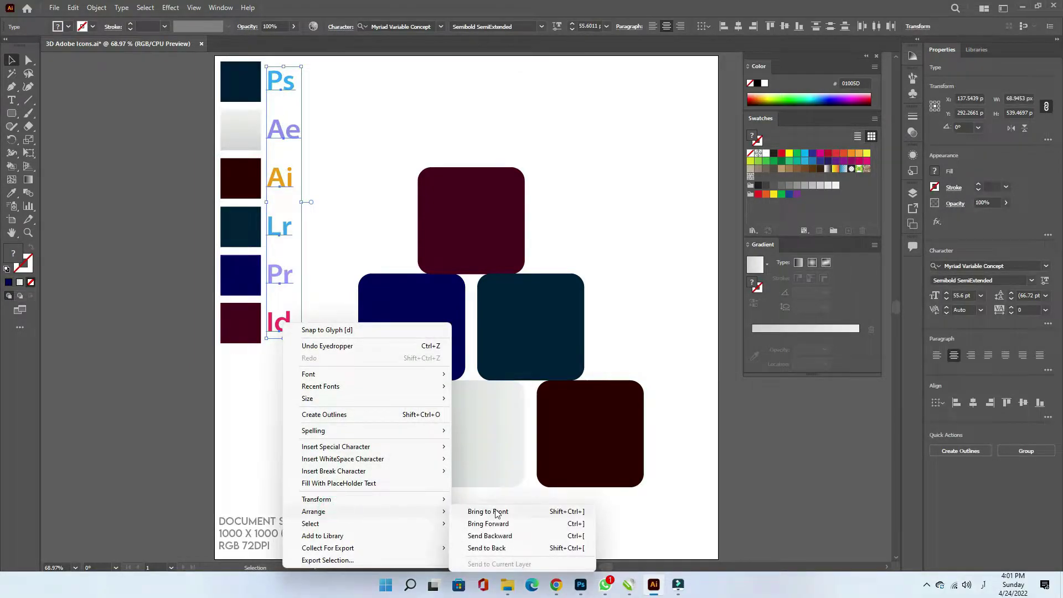
click(494, 512)
click(290, 88)
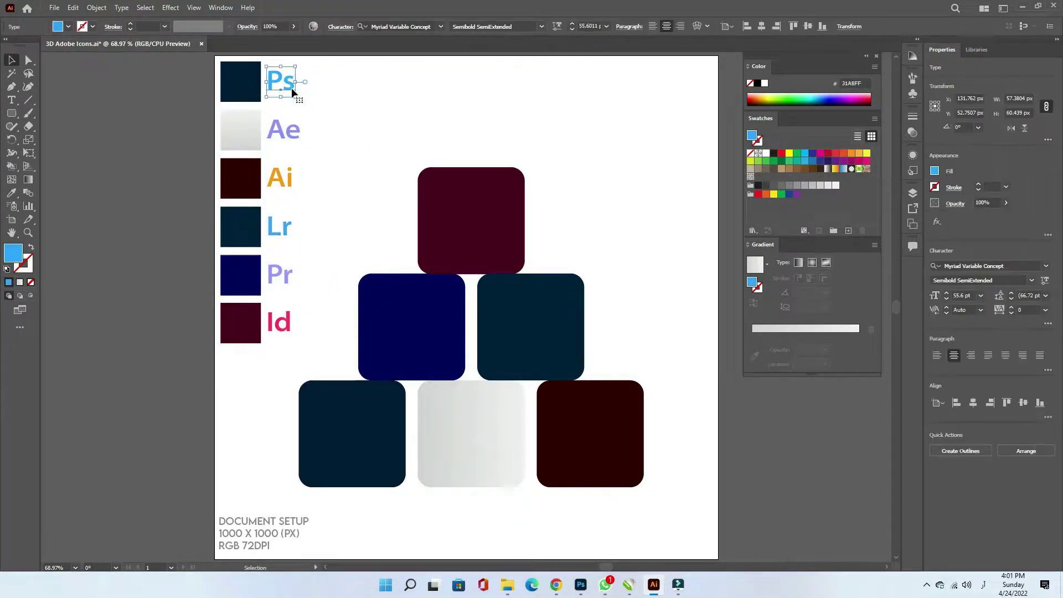
shift+click(371, 431)
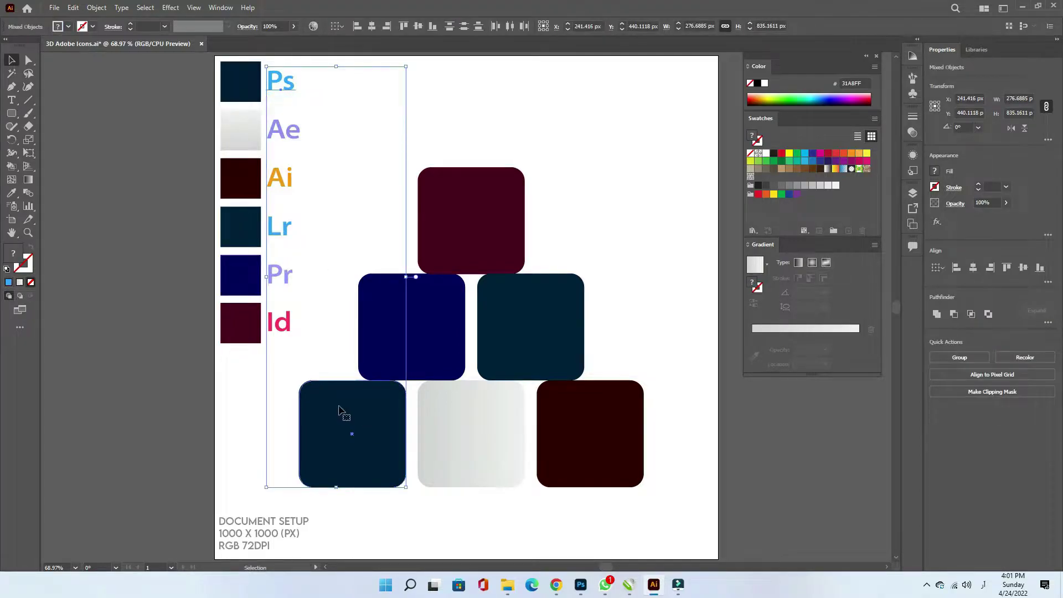
click(339, 409)
click(972, 268)
click(1023, 267)
click(686, 280)
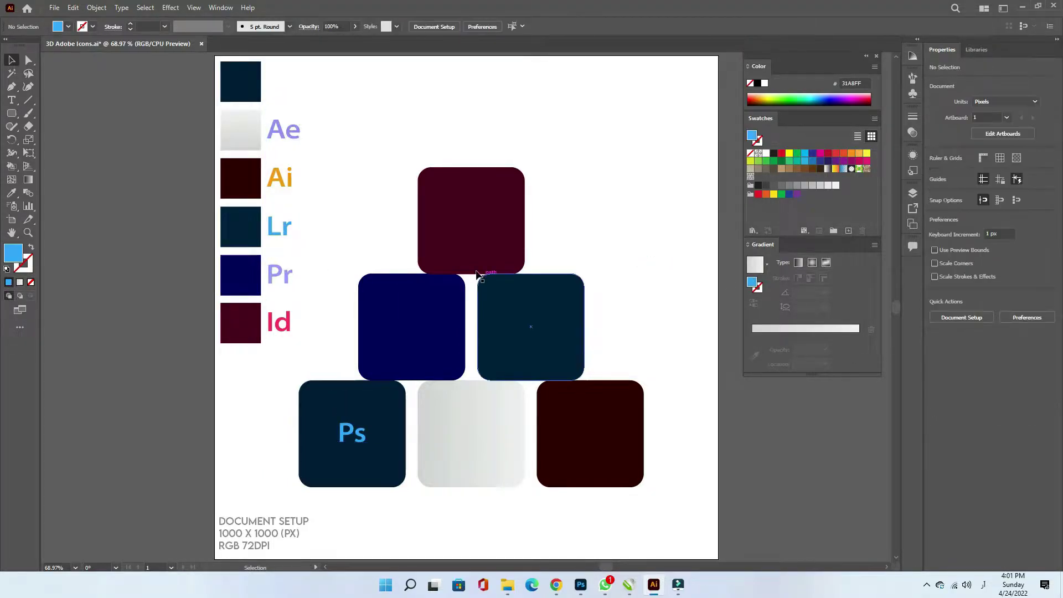
Centre the Ae and Ai labels on the bottom-centre and bottom-right squares
click(293, 135)
shift+click(479, 426)
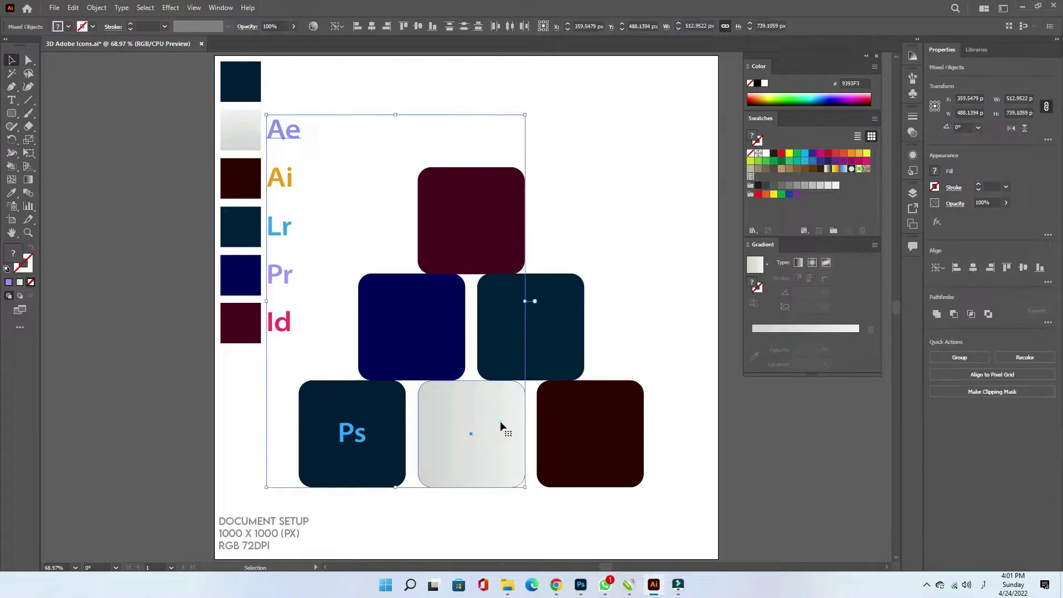
click(973, 267)
click(1022, 267)
click(655, 209)
click(280, 177)
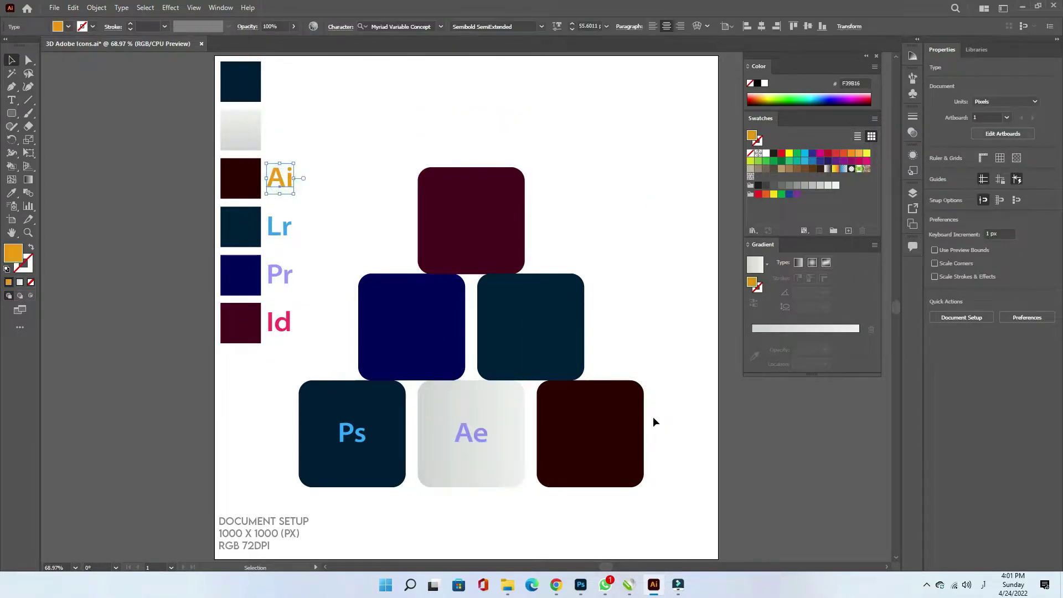
shift+click(614, 421)
click(621, 450)
click(973, 267)
click(1023, 267)
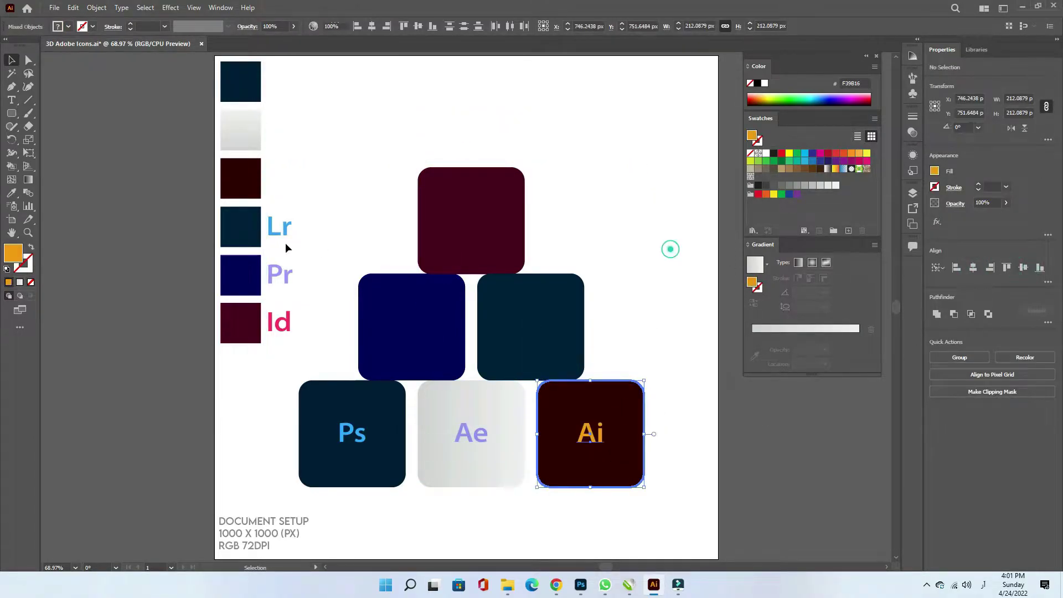
click(669, 247)
Centre the Lr label on its middle-row square, realigning it to the middle-right square
click(277, 226)
shift+click(387, 311)
click(437, 326)
click(972, 267)
click(1023, 268)
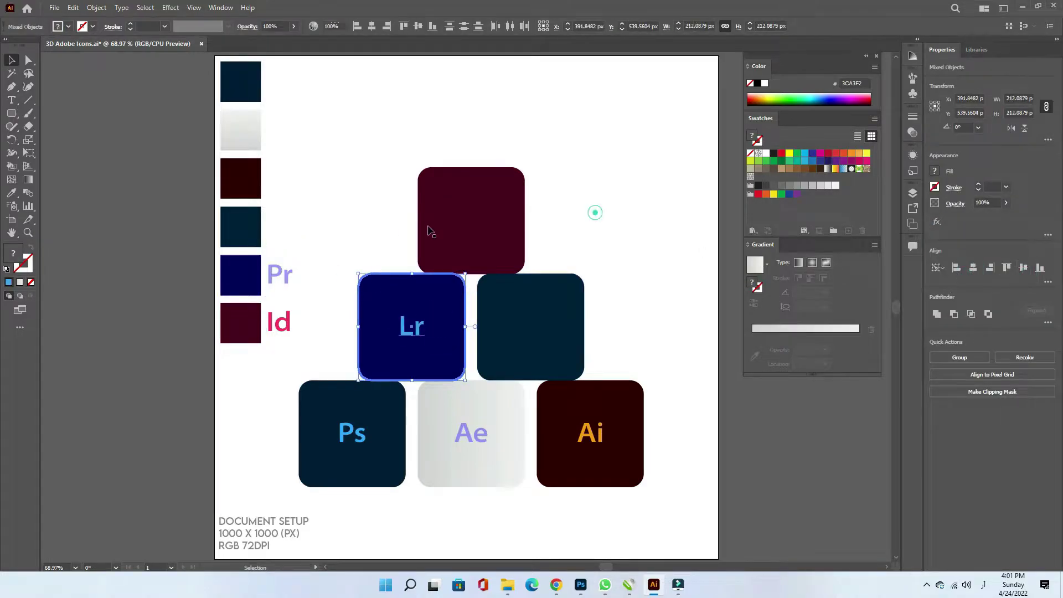
click(592, 211)
click(280, 274)
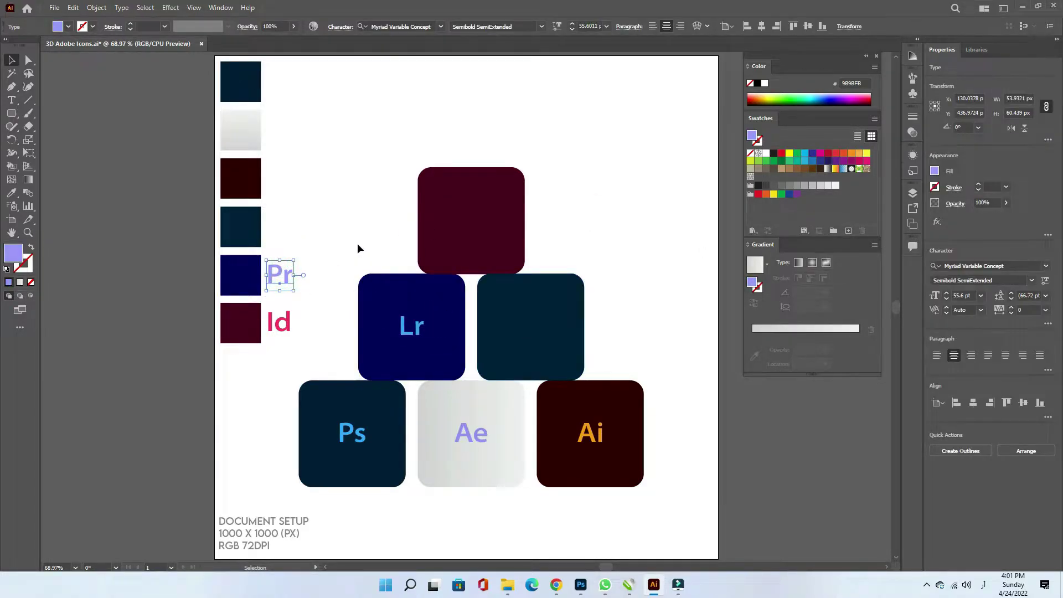
click(421, 327)
shift+click(545, 346)
click(973, 267)
click(1023, 267)
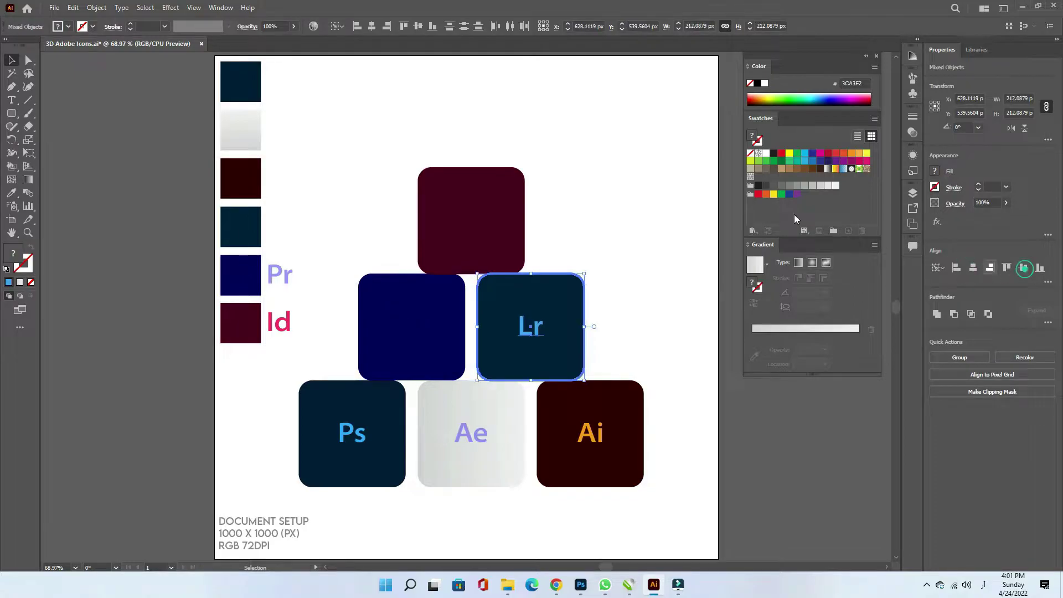
click(642, 180)
Centre the Pr label on the blue square and the Id label on the top maroon square
click(285, 280)
shift+click(415, 343)
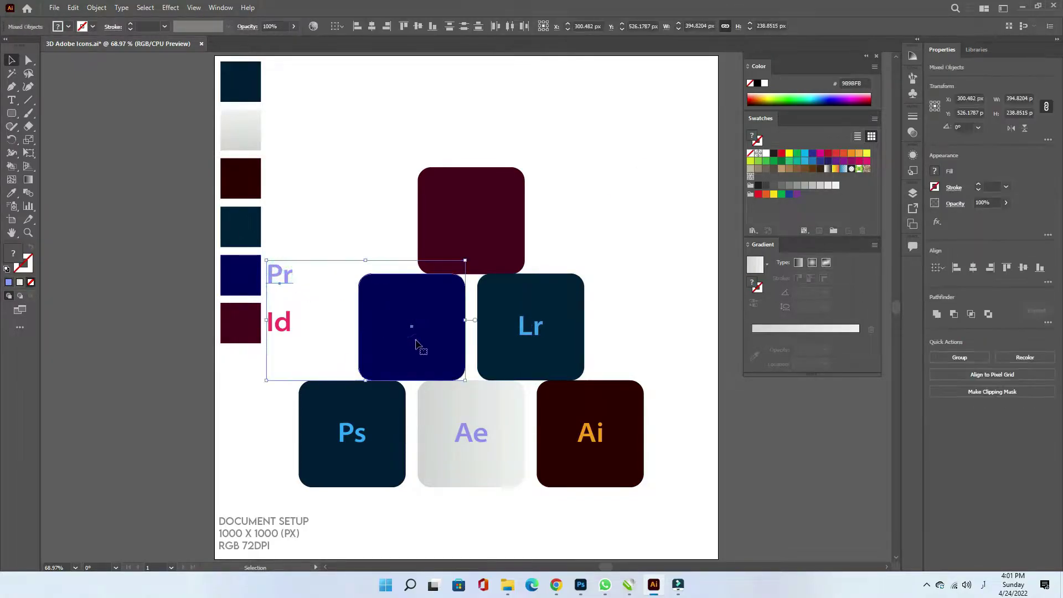
click(972, 268)
click(1022, 267)
click(652, 173)
click(282, 321)
shift+click(505, 233)
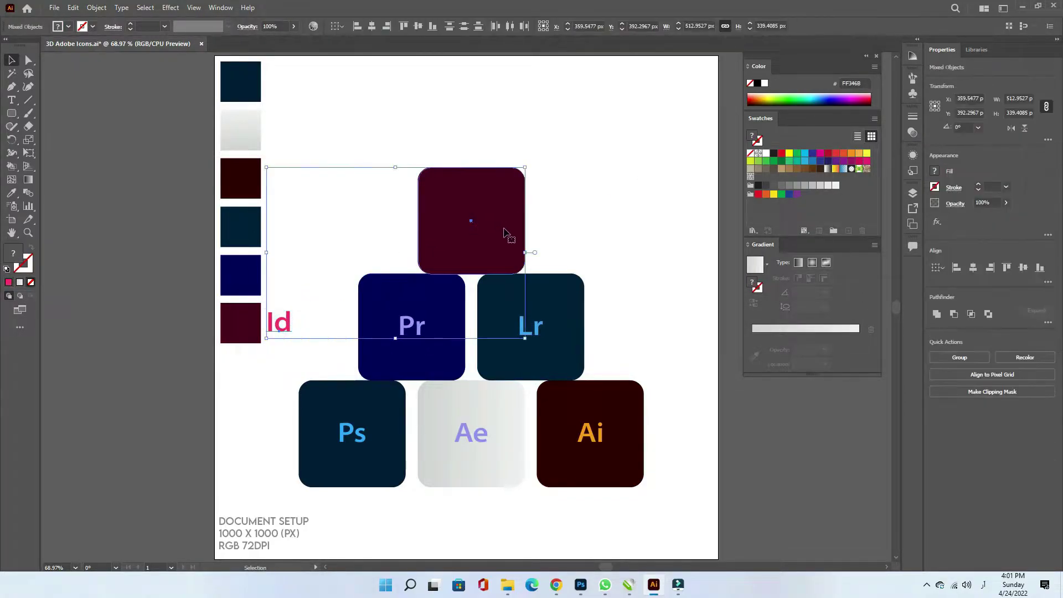
click(973, 267)
click(1023, 268)
click(352, 434)
Convert the Ps, Ae and Ai labels to outlines
right_click(360, 438)
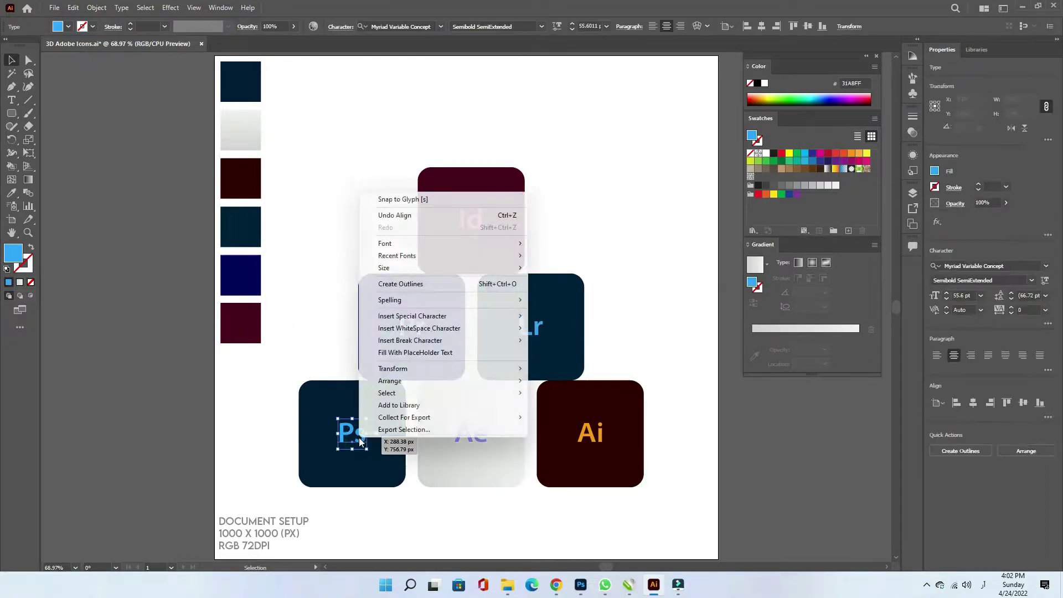
click(400, 284)
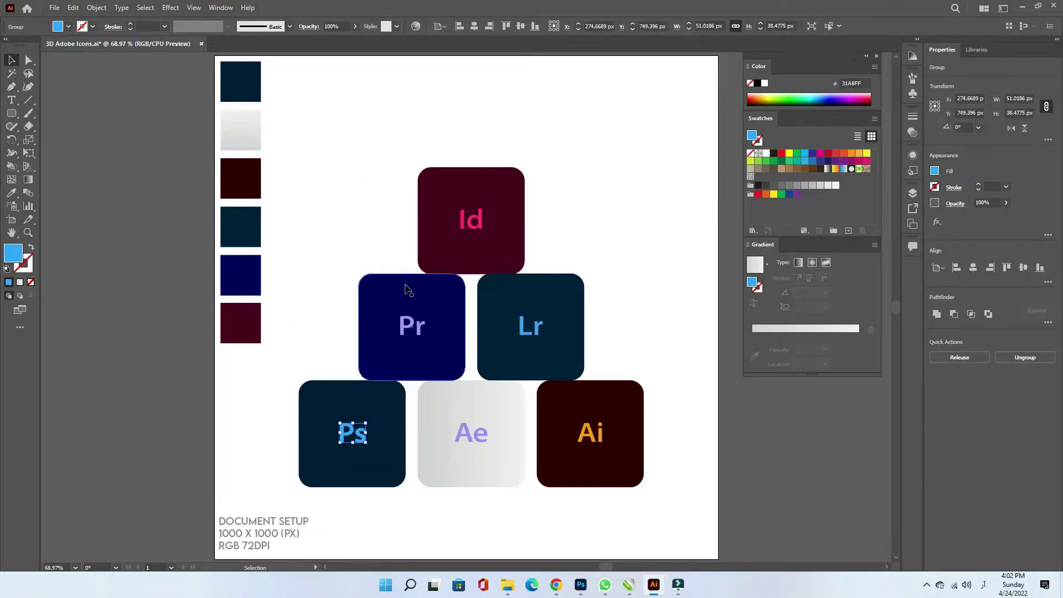
click(465, 433)
right_click(469, 434)
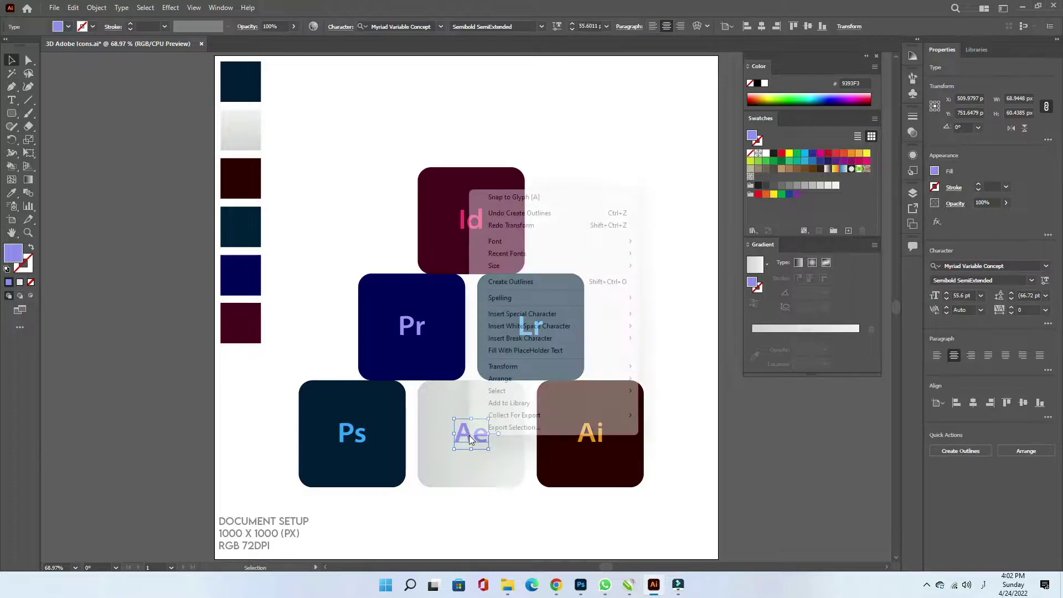
click(501, 279)
click(590, 435)
right_click(590, 434)
click(620, 278)
Convert the Lr, Pr and Id labels to outlines
right_click(539, 325)
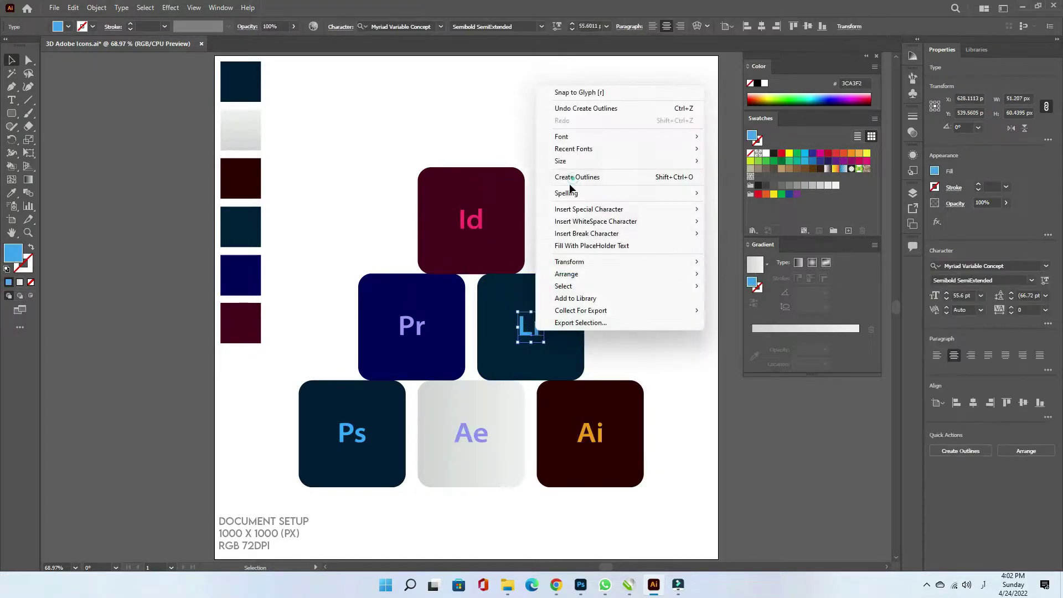
click(570, 182)
right_click(421, 326)
click(431, 420)
right_click(482, 213)
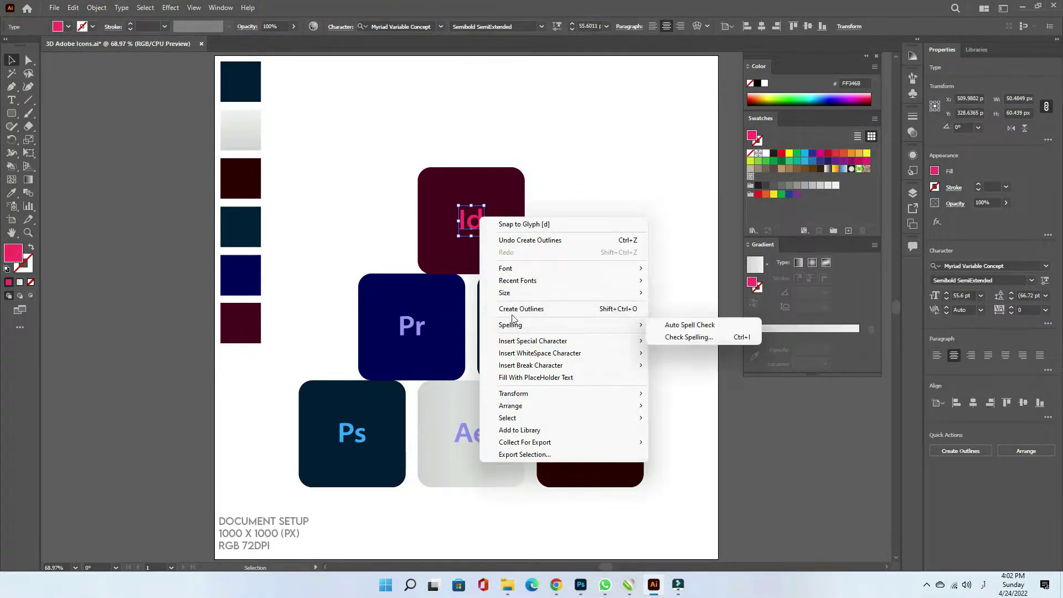
click(509, 306)
Enlarge the Ps, Ae and Ai lettering to fill their tiles
click(356, 434)
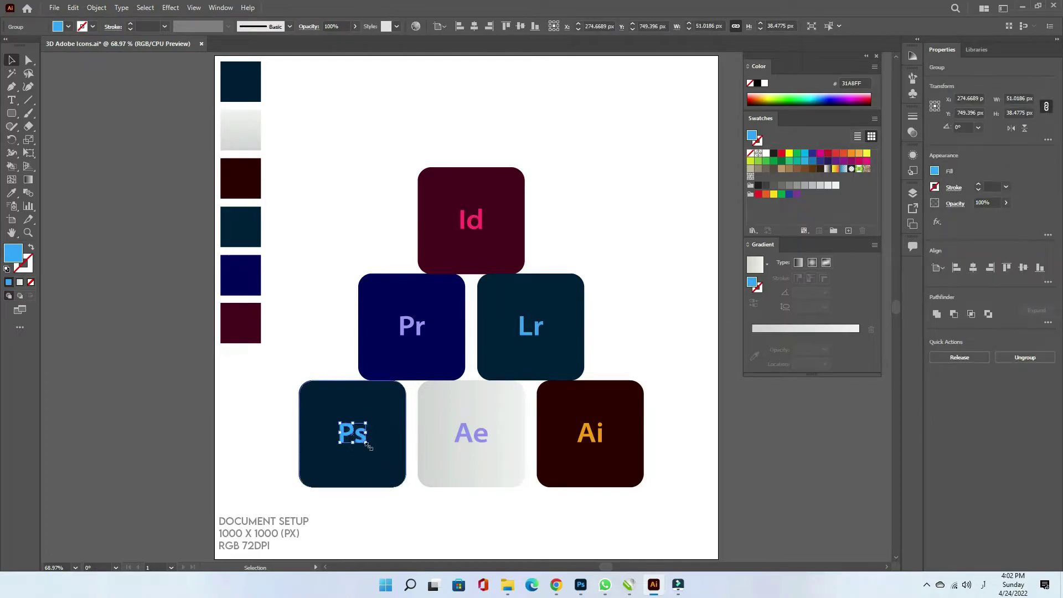
drag(368, 444, 392, 472)
click(470, 434)
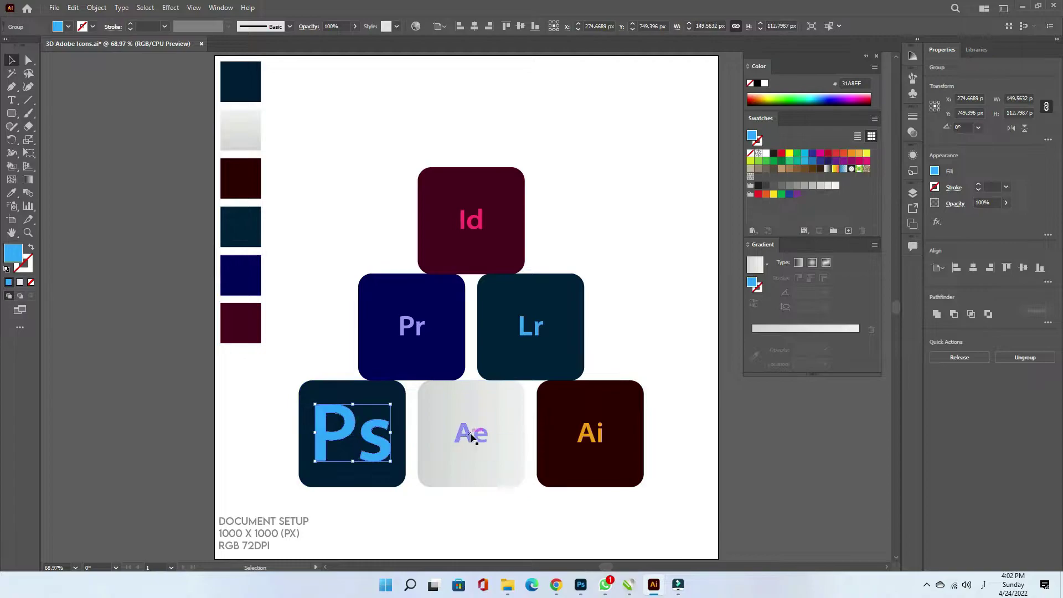
drag(489, 443, 514, 457)
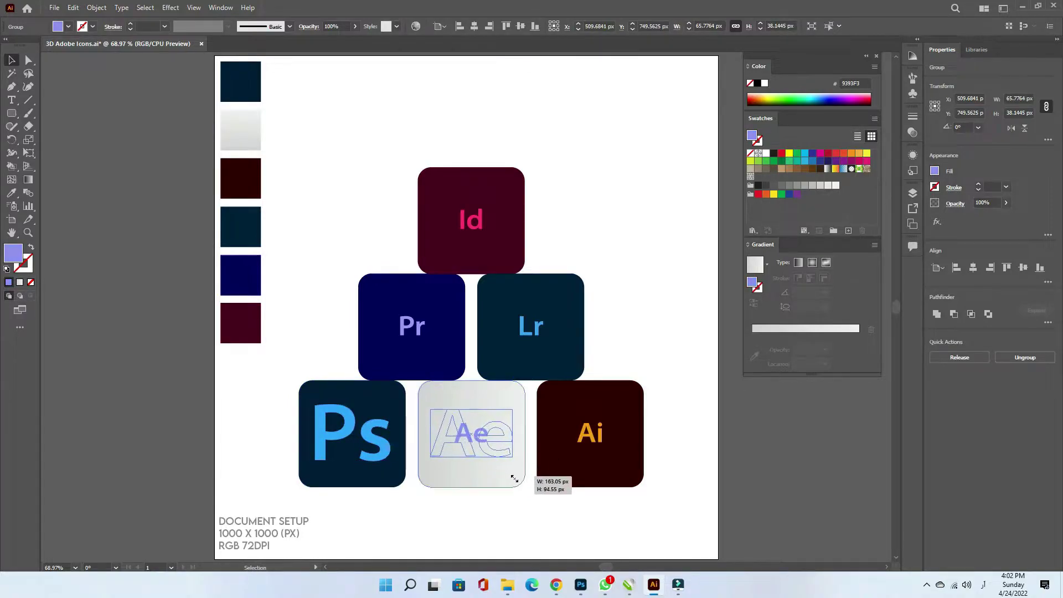
click(584, 439)
drag(605, 443, 626, 477)
Enlarge the Lr, Pr and Id lettering to fill their tiles
click(530, 327)
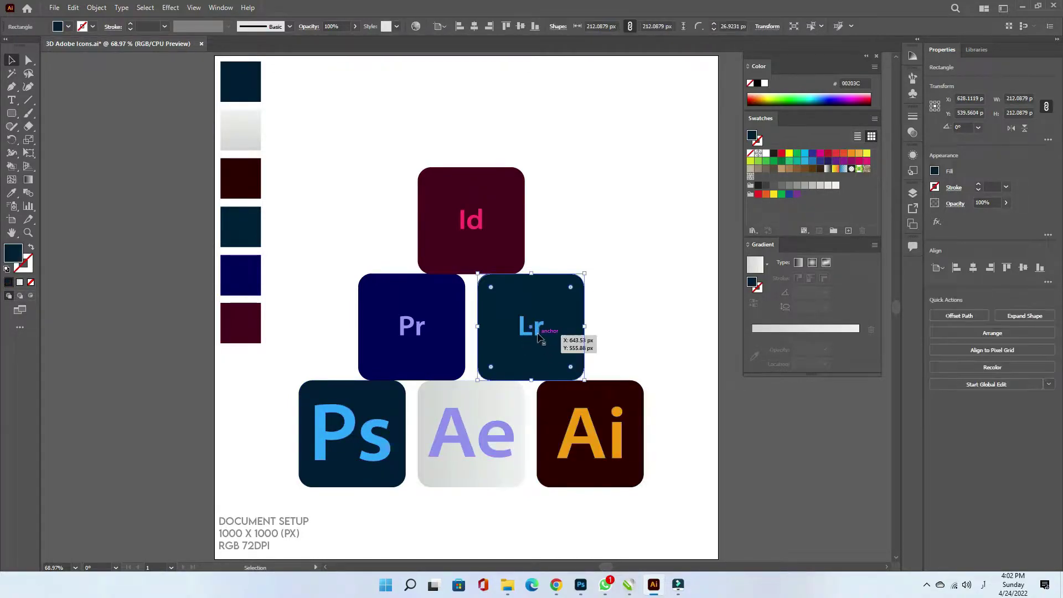
drag(541, 333, 565, 366)
click(411, 327)
drag(427, 339, 449, 355)
click(471, 220)
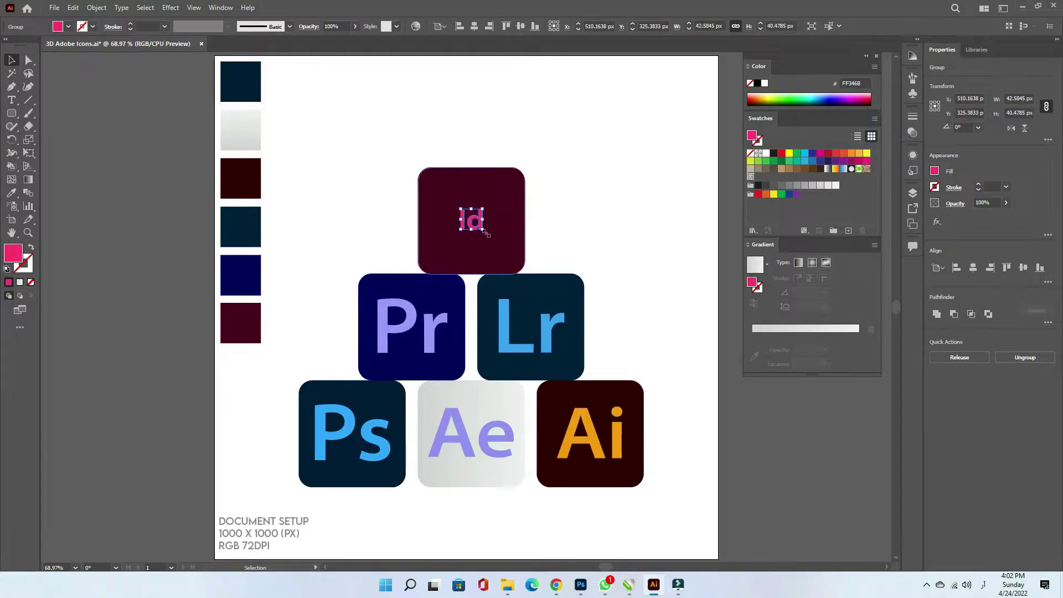
drag(482, 230, 502, 249)
click(591, 236)
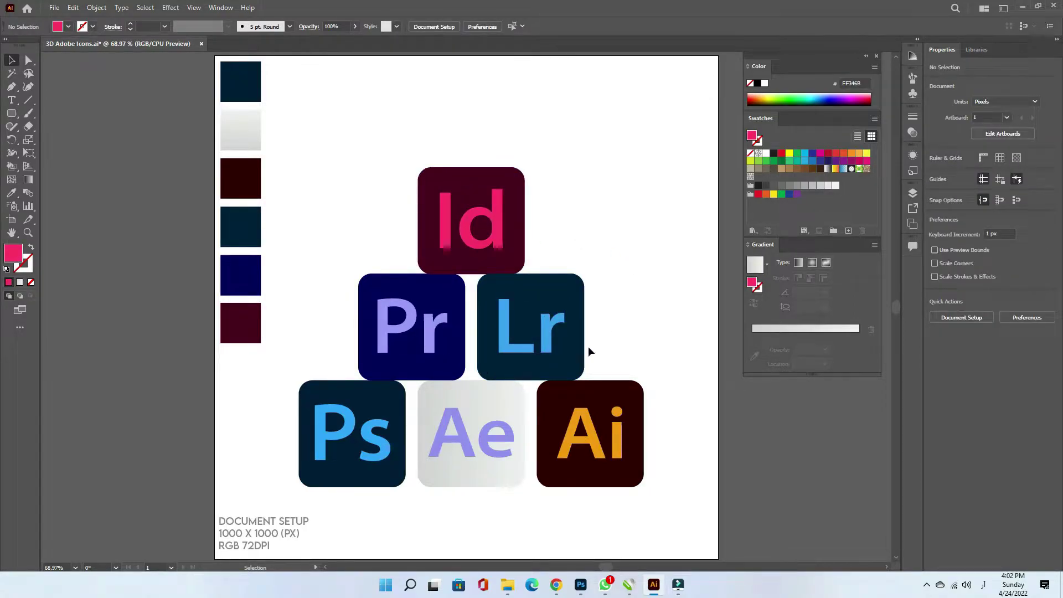
Group the Ps, Ae and Lr tiles each with their lettering
drag(380, 503, 325, 462)
right_click(340, 415)
click(377, 318)
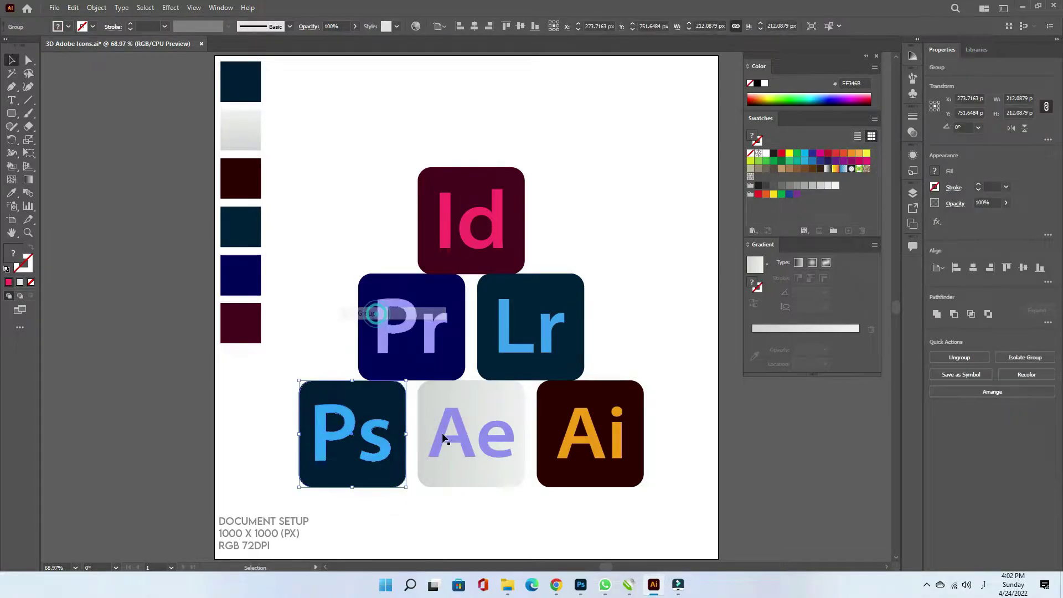
drag(498, 513, 458, 435)
right_click(459, 435)
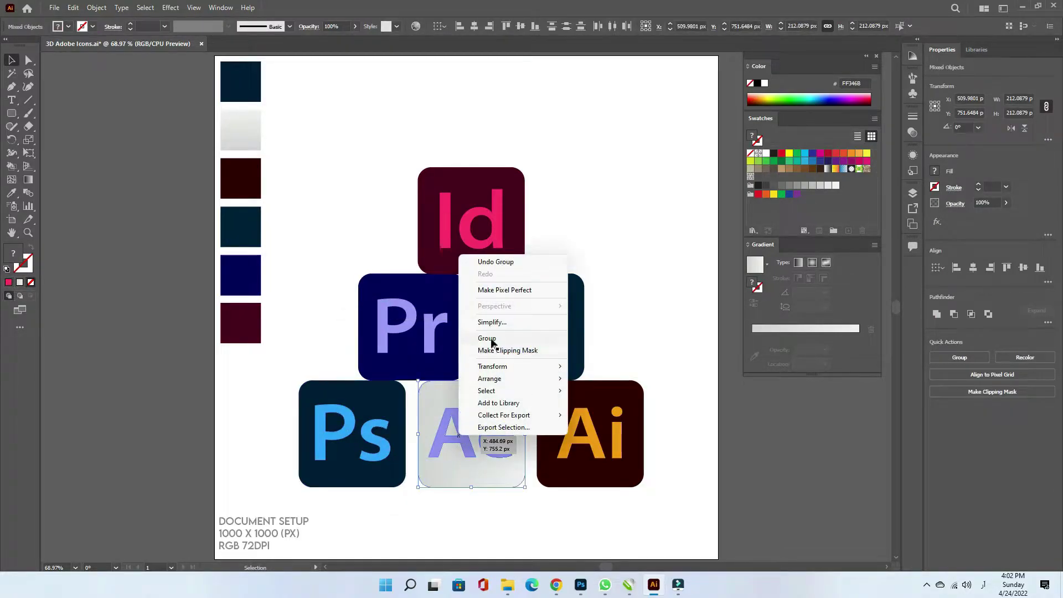
click(487, 339)
drag(665, 379, 554, 332)
right_click(553, 332)
click(581, 415)
Group the Pr and Id tiles with their lettering and shrink the left swatch column
drag(338, 287, 418, 329)
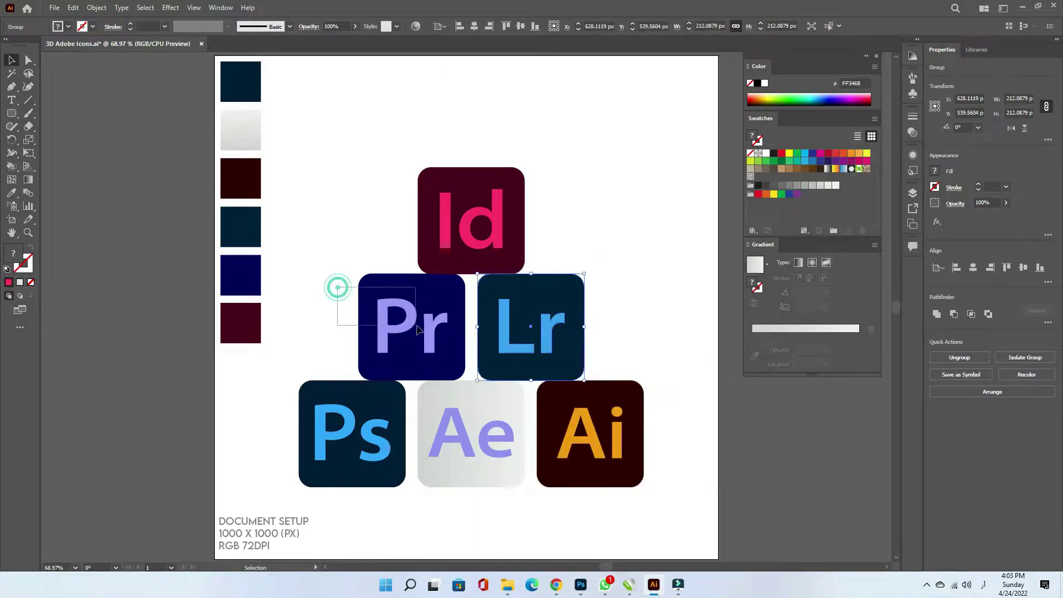
right_click(416, 318)
click(441, 400)
right_click(517, 213)
click(537, 299)
drag(269, 354, 211, 83)
drag(261, 343, 249, 262)
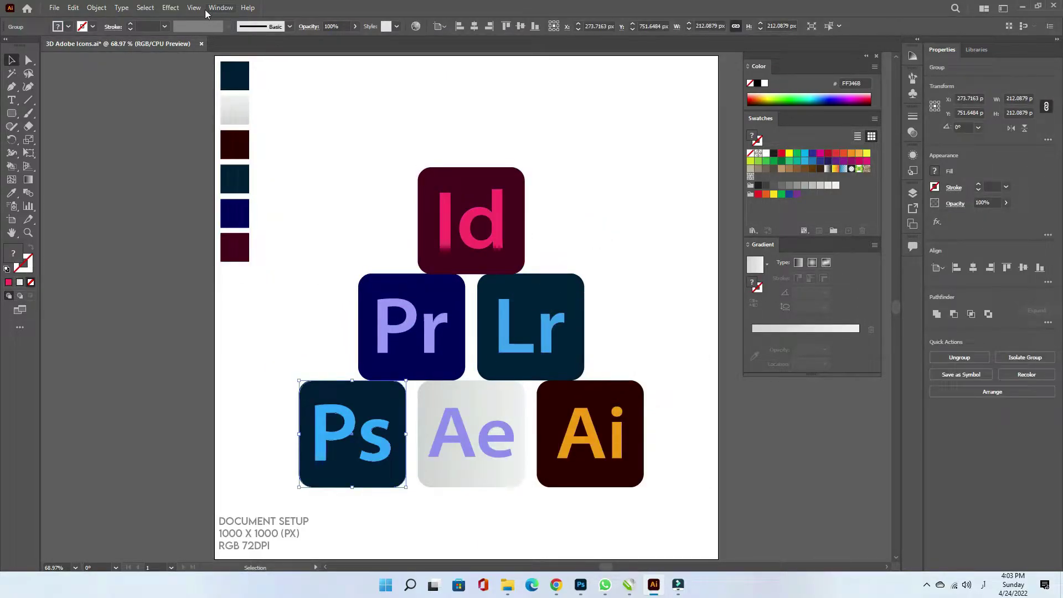
Extrude the Ps tile in 3D and Materials to a 200 px depth
click(220, 8)
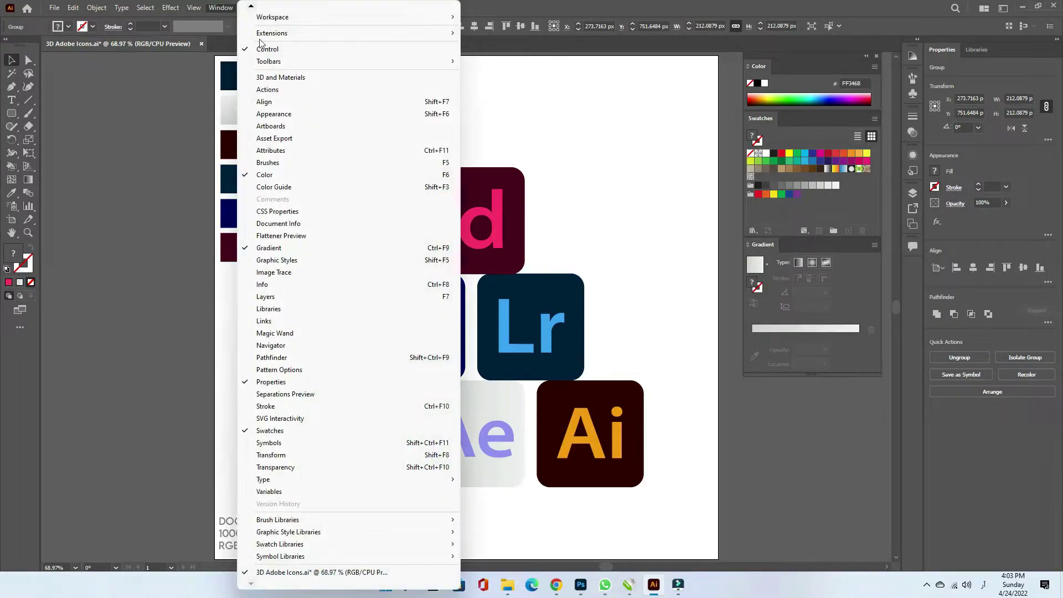
click(283, 79)
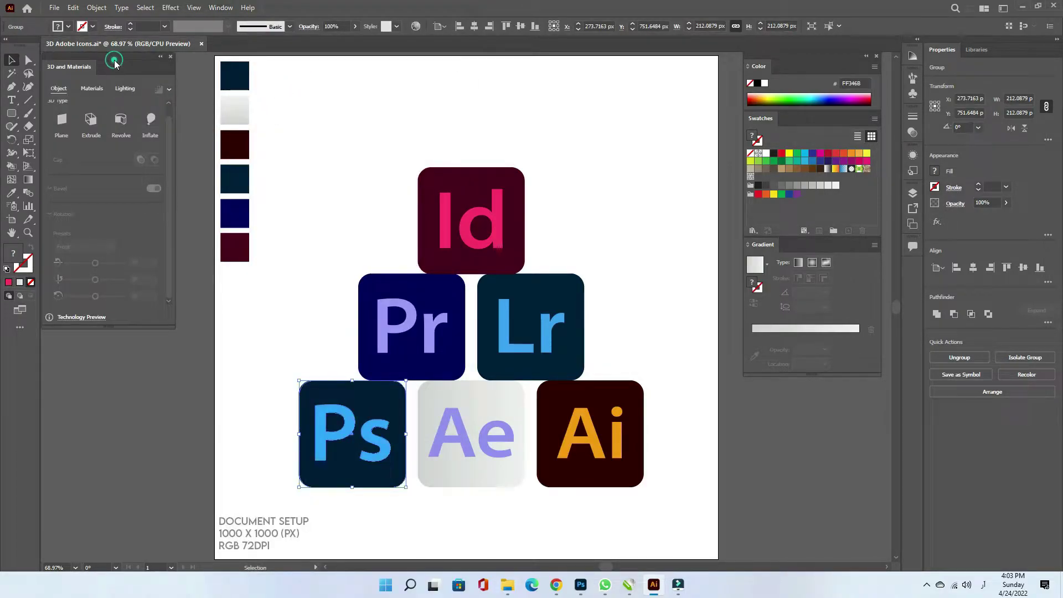
click(94, 124)
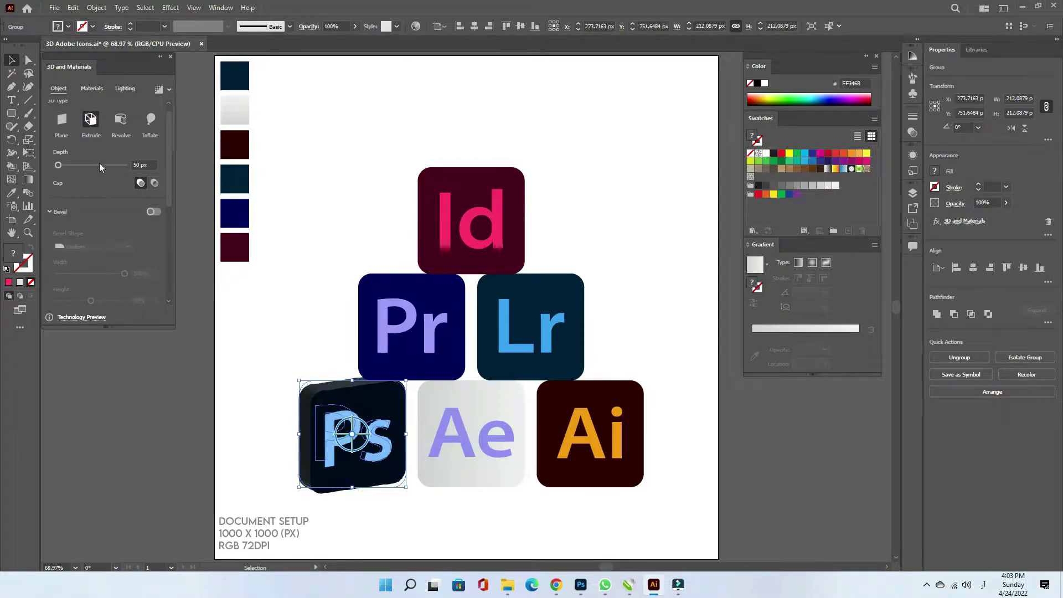
drag(158, 167, 139, 165)
click(139, 165)
text(0)
key(Return)
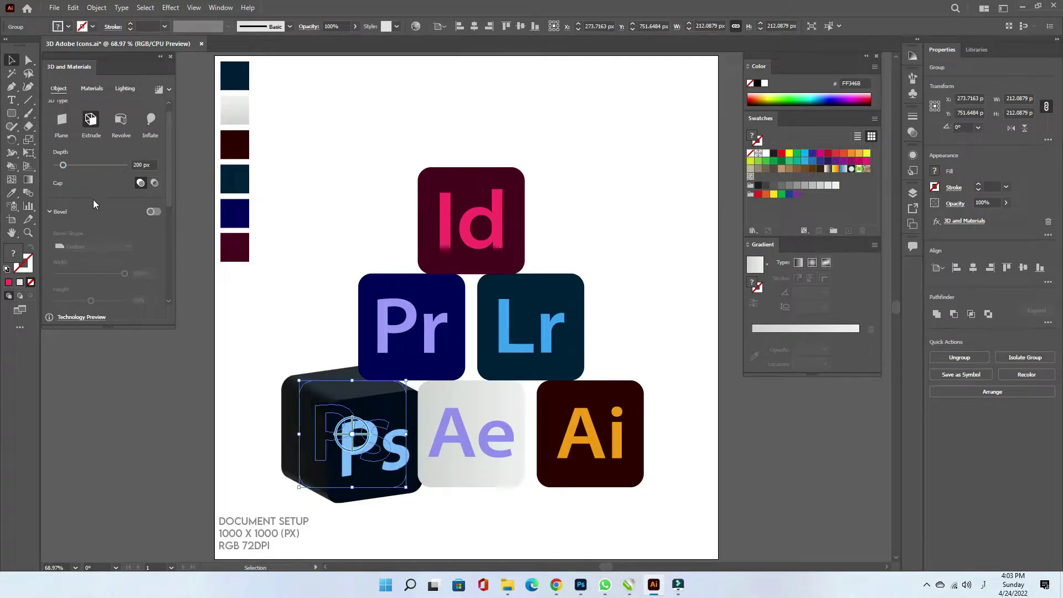
Add a Round bevel with 35% width to the Ps cube
click(153, 212)
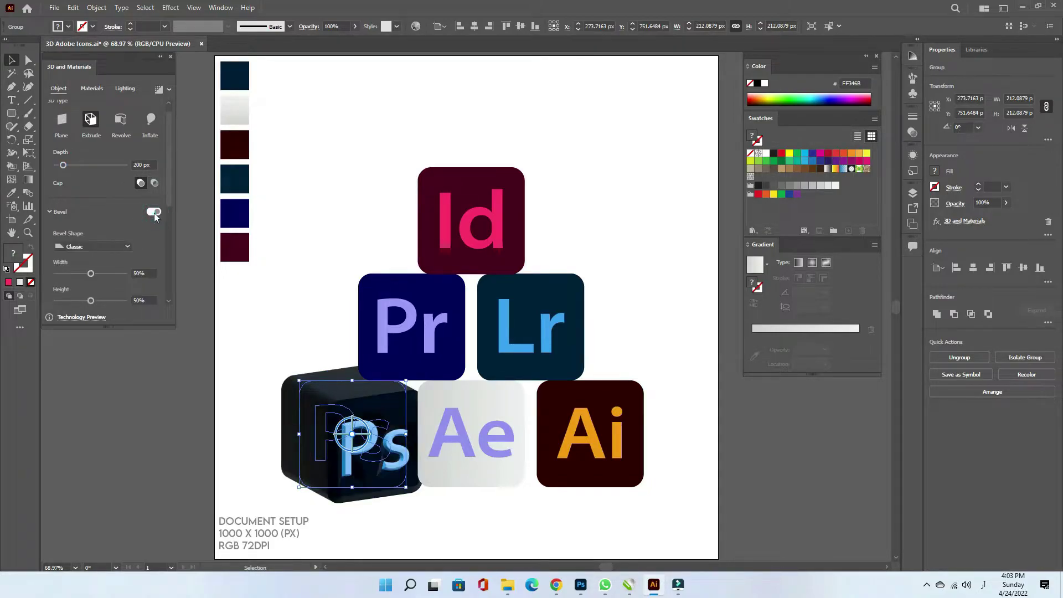
click(84, 246)
click(84, 270)
click(153, 274)
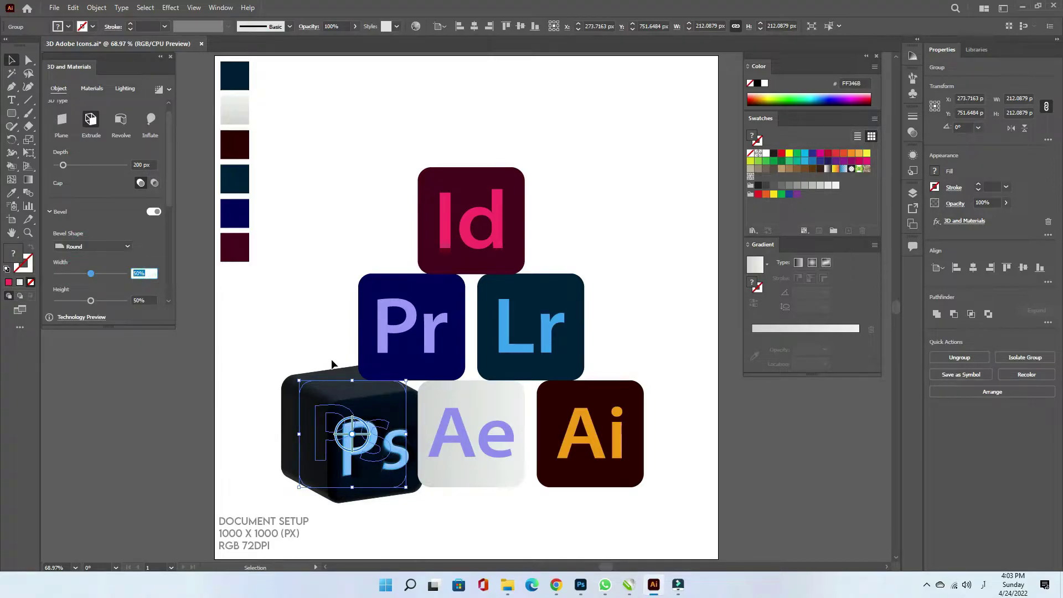
text(30)
key(Tab)
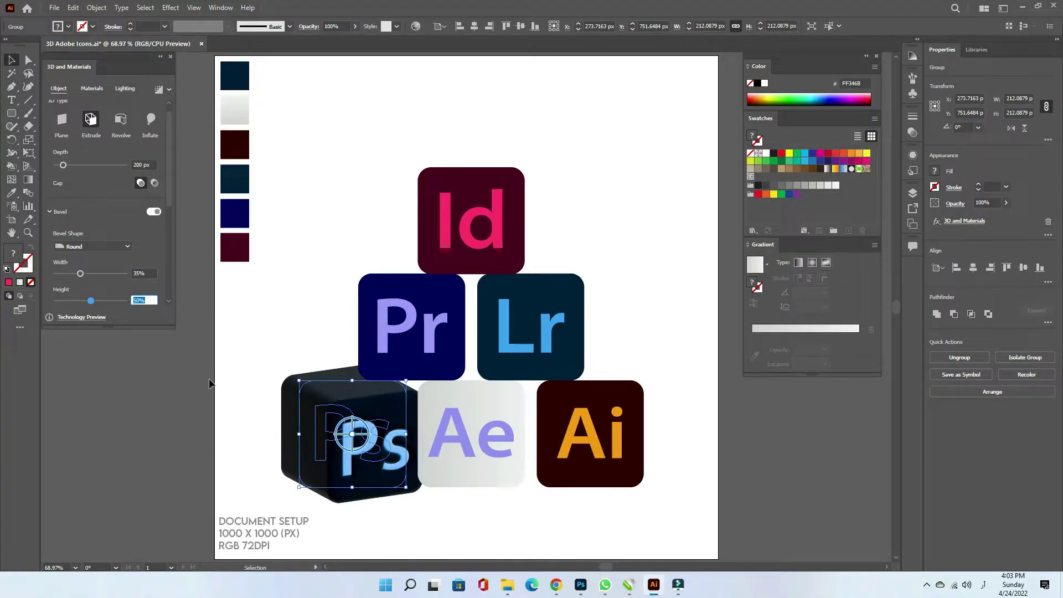
Rotate the Ps cube to X -17°, Y -16° and an 8° tilt
drag(167, 203, 171, 298)
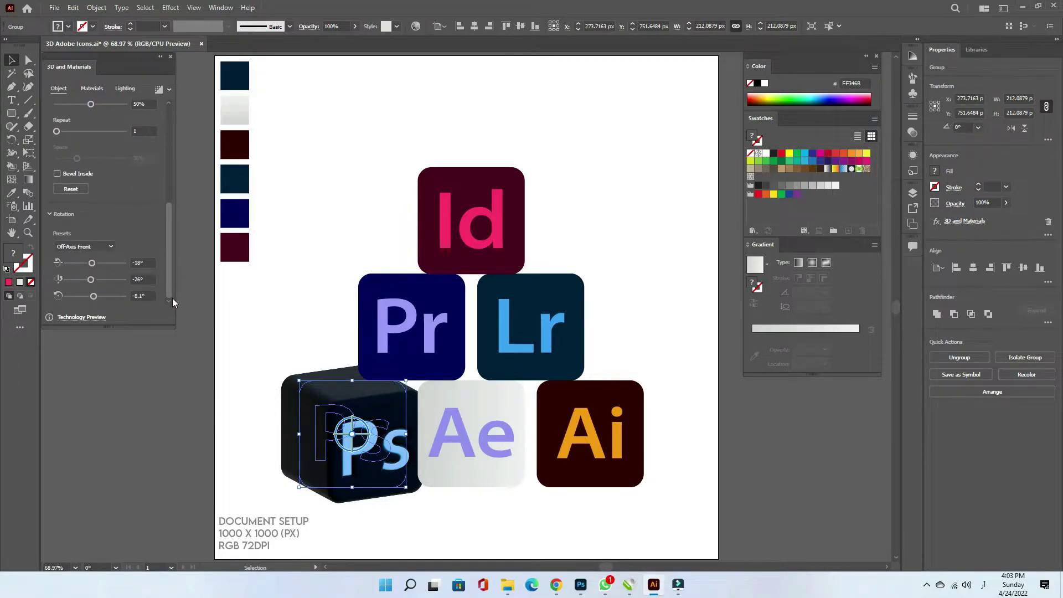
click(143, 262)
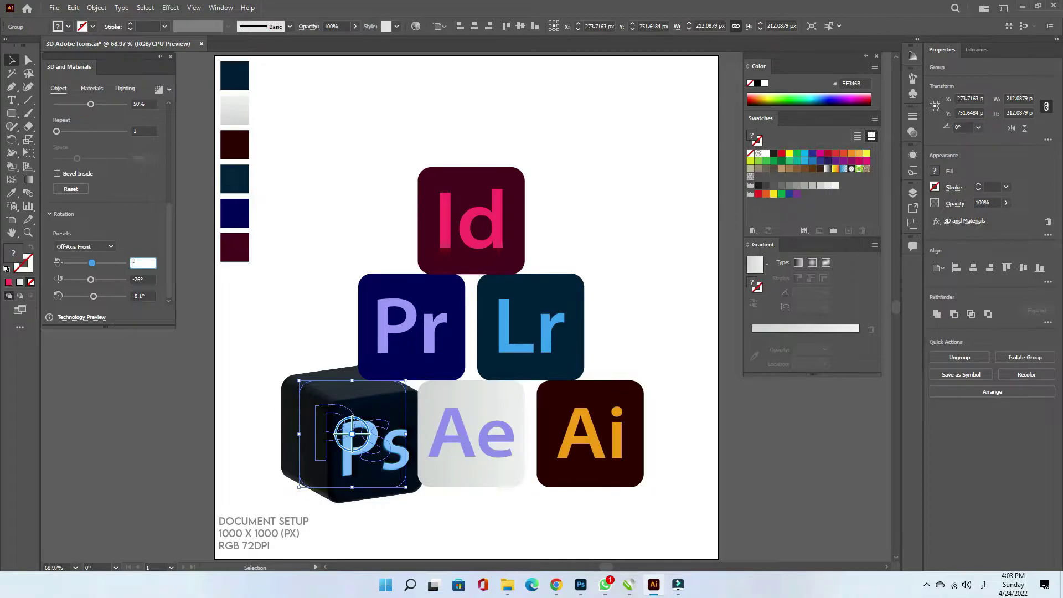
text(7)
key(Tab)
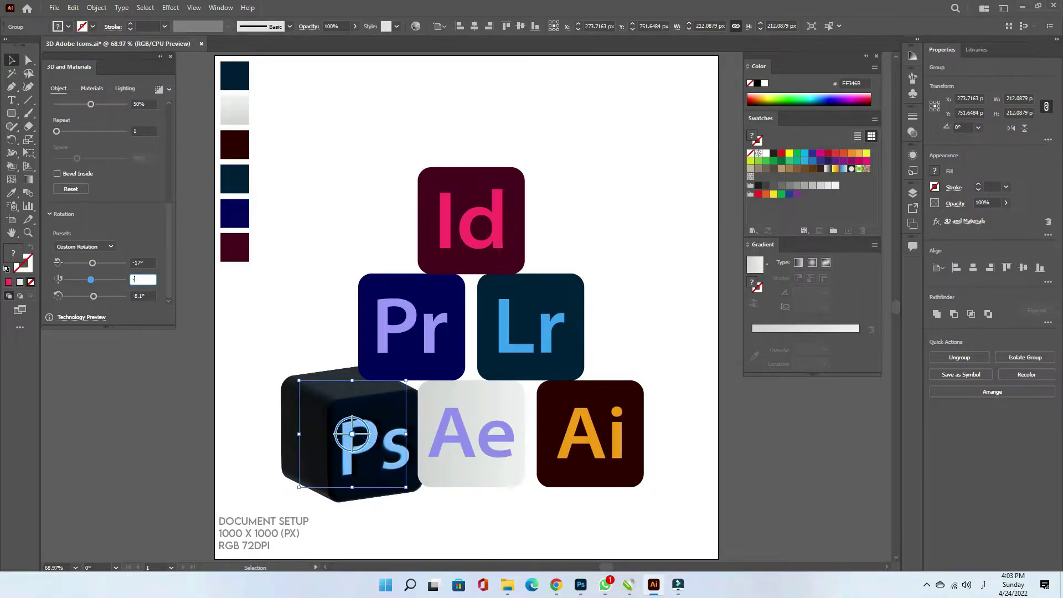
text(-16)
key(Tab)
click(118, 278)
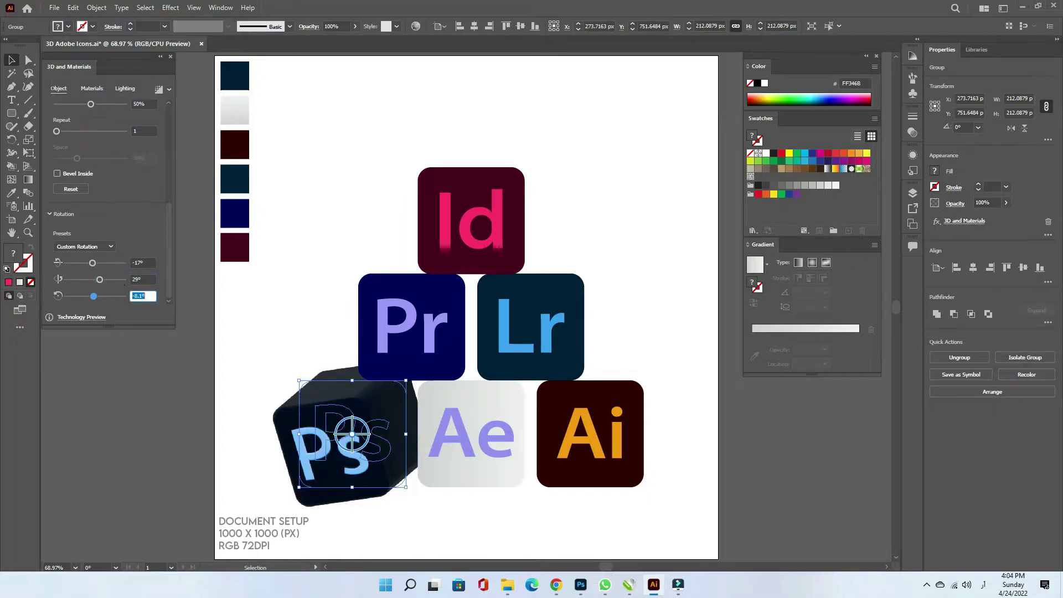
text(8)
key(Tab)
click(462, 433)
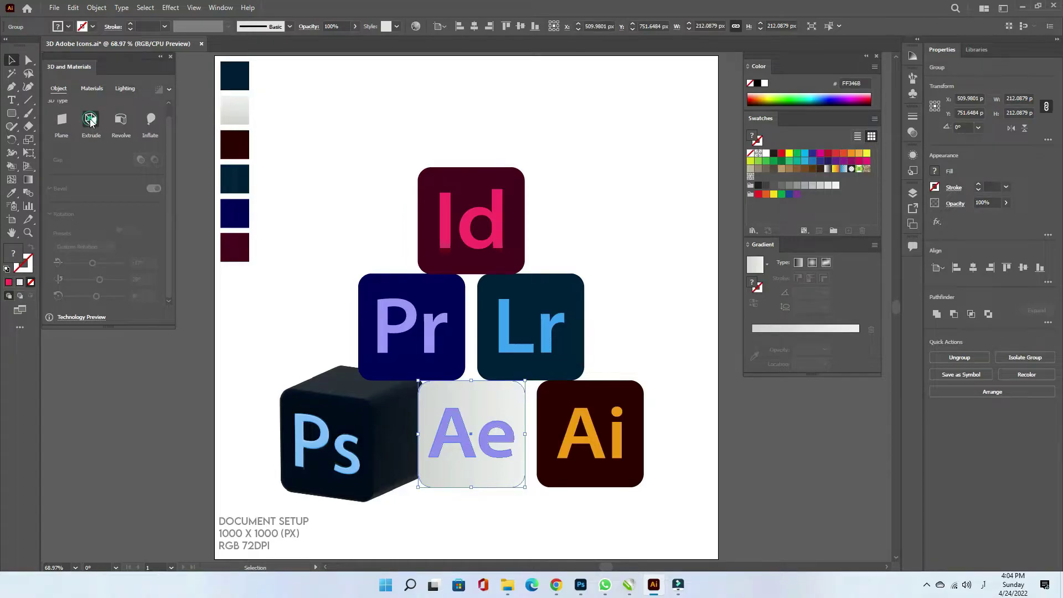
Extrude the Ae icon to a depth of 200 px
click(91, 120)
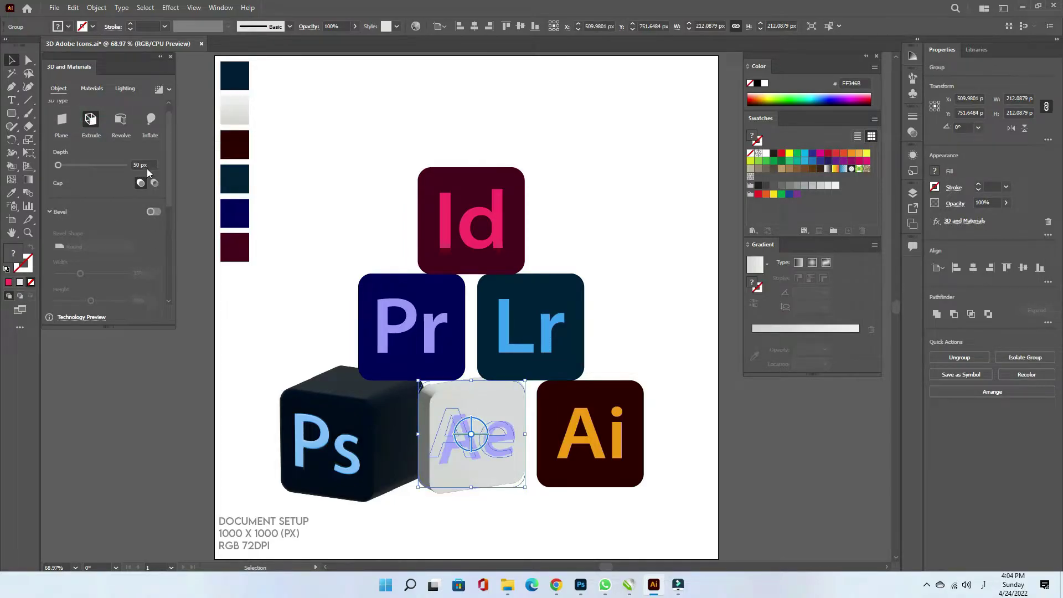
drag(147, 166, 129, 166)
text(0)
key(Return)
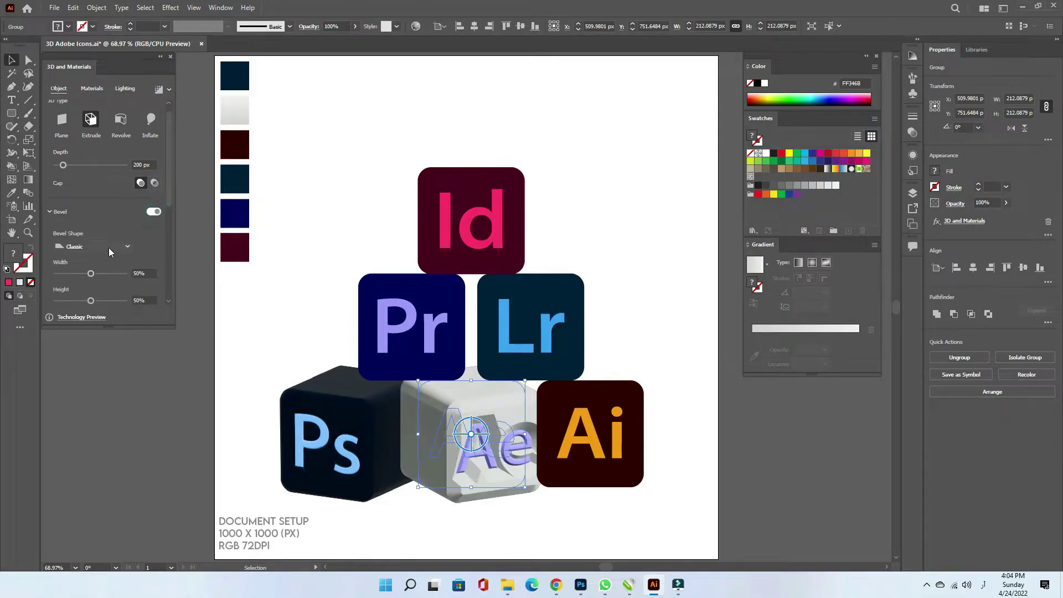
Give the Ae cube a Round bevel at 35% width and the Front rotation preset
click(108, 248)
click(101, 270)
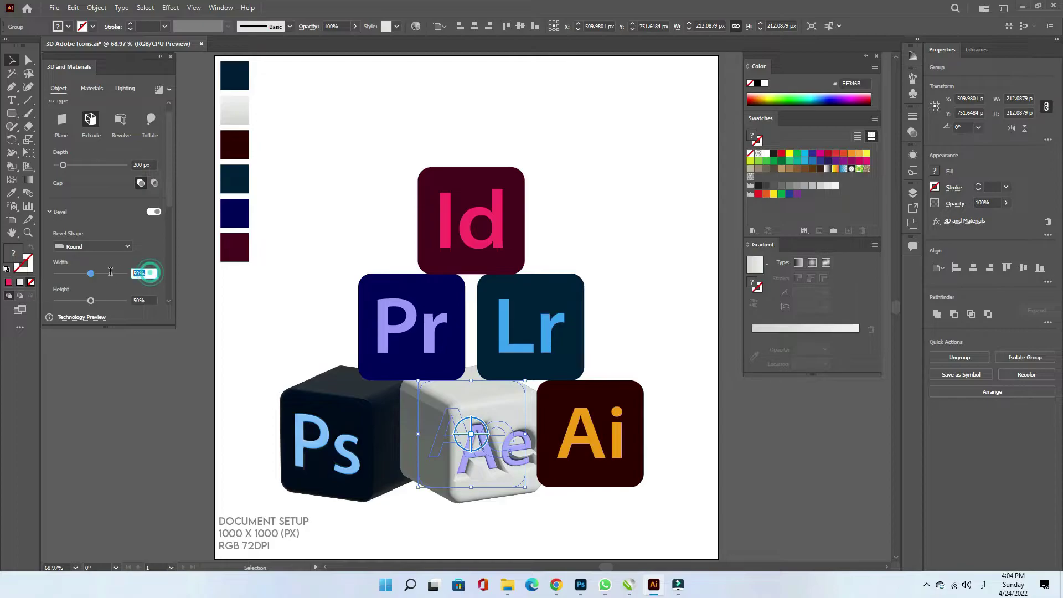
text(35)
key(Tab)
key(Return)
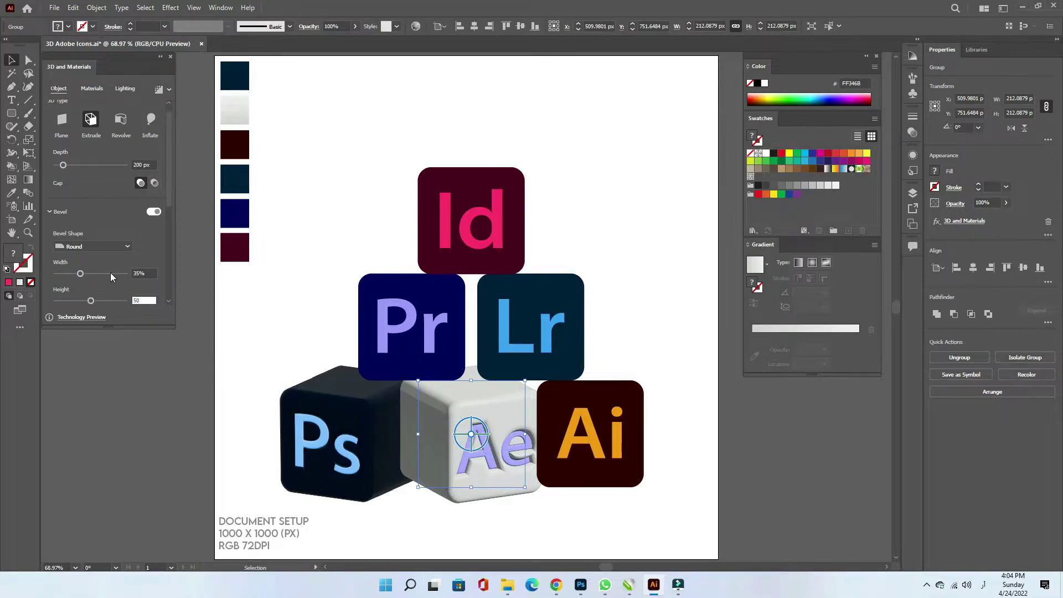
drag(168, 199, 173, 300)
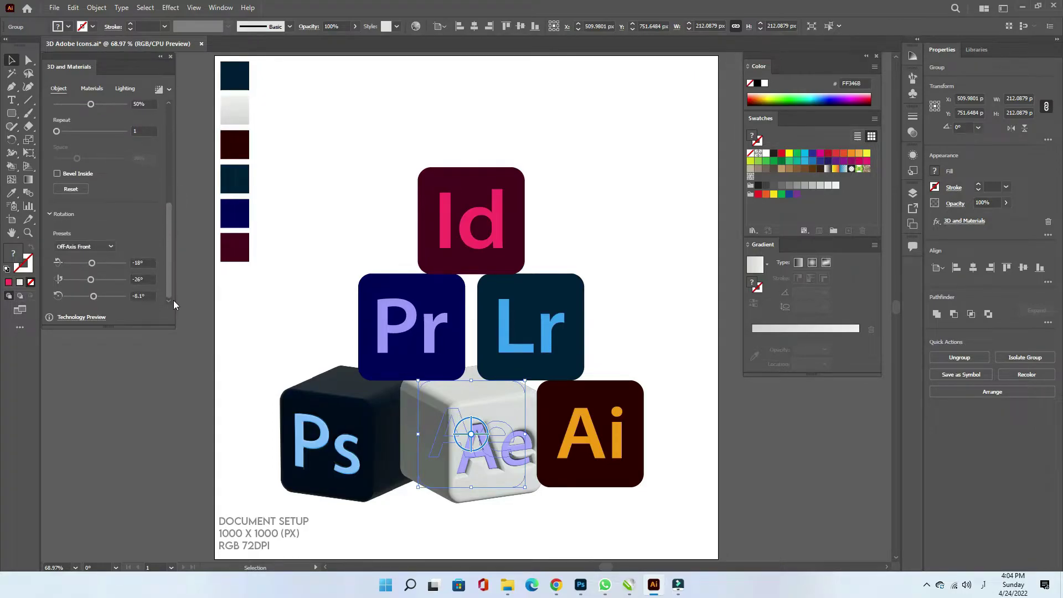
click(100, 250)
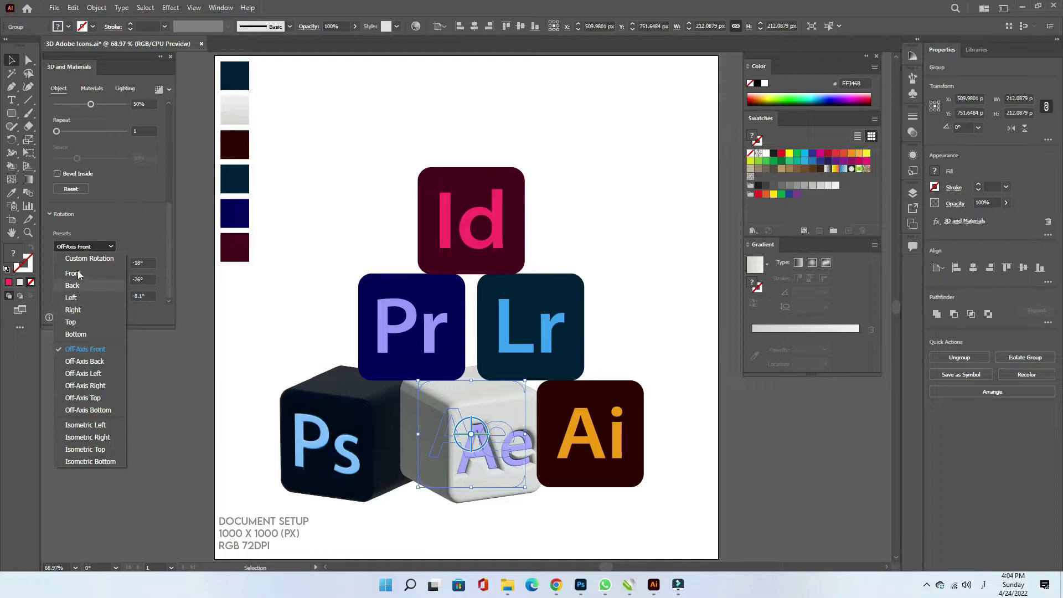
click(78, 273)
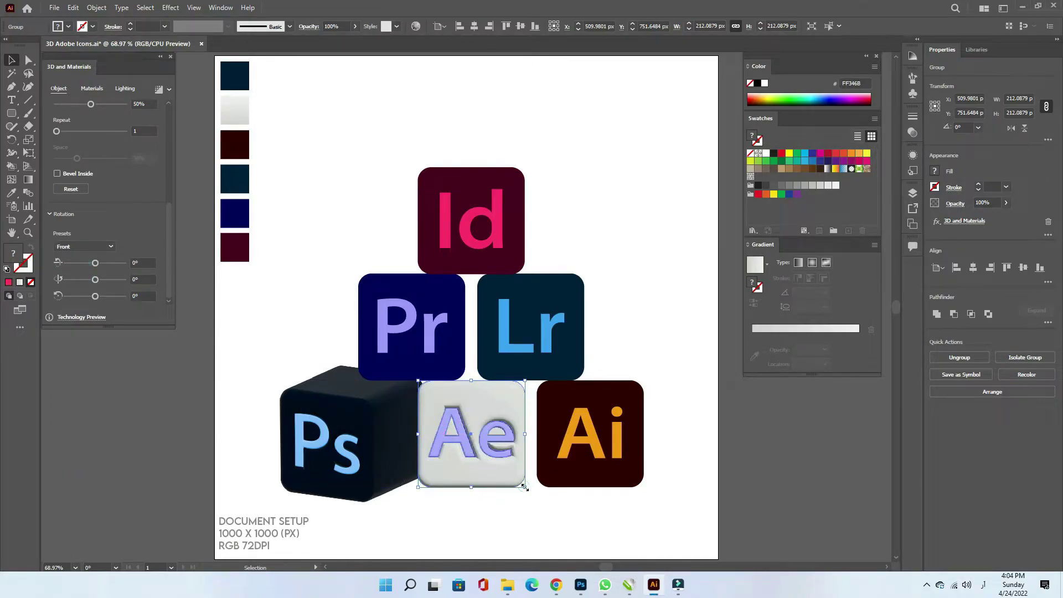
Enlarge the Ae cube slightly and bring it to the front of the stack
drag(523, 487, 535, 501)
right_click(507, 446)
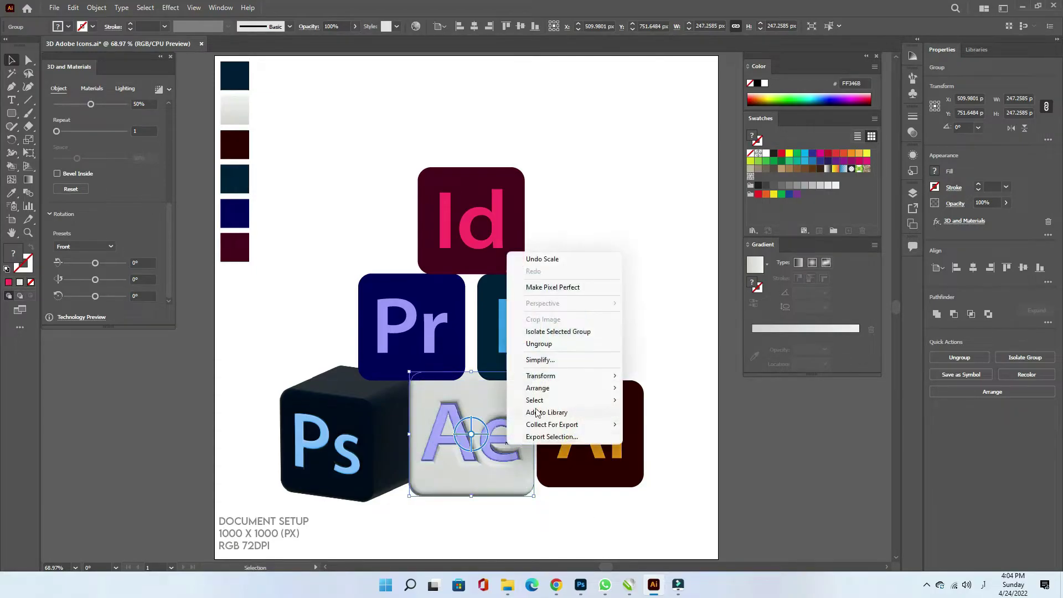
click(643, 388)
click(597, 450)
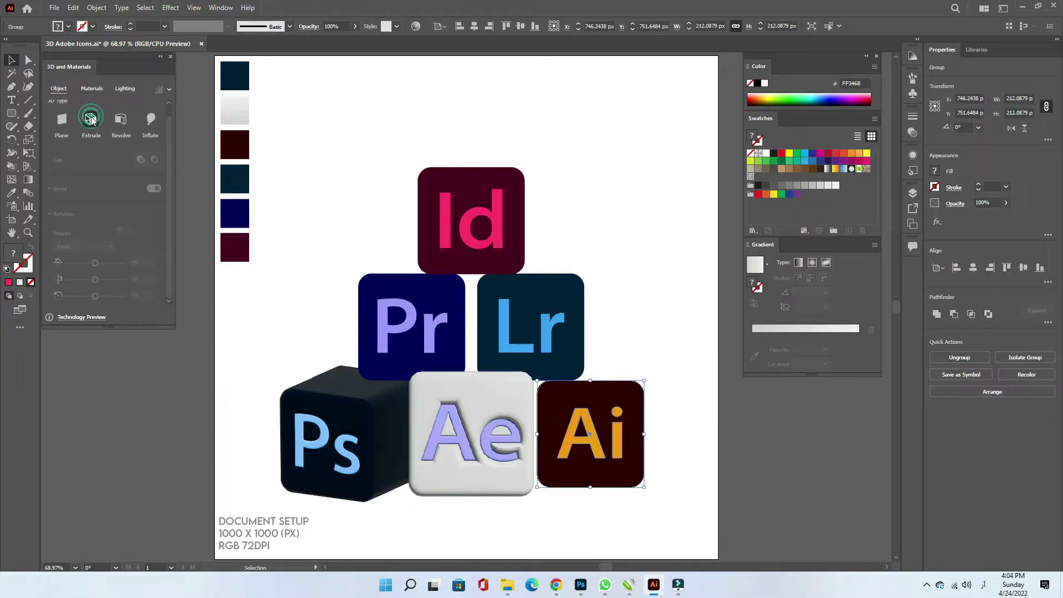
Extrude the Ai icon to a depth of 200 px
click(91, 118)
click(154, 163)
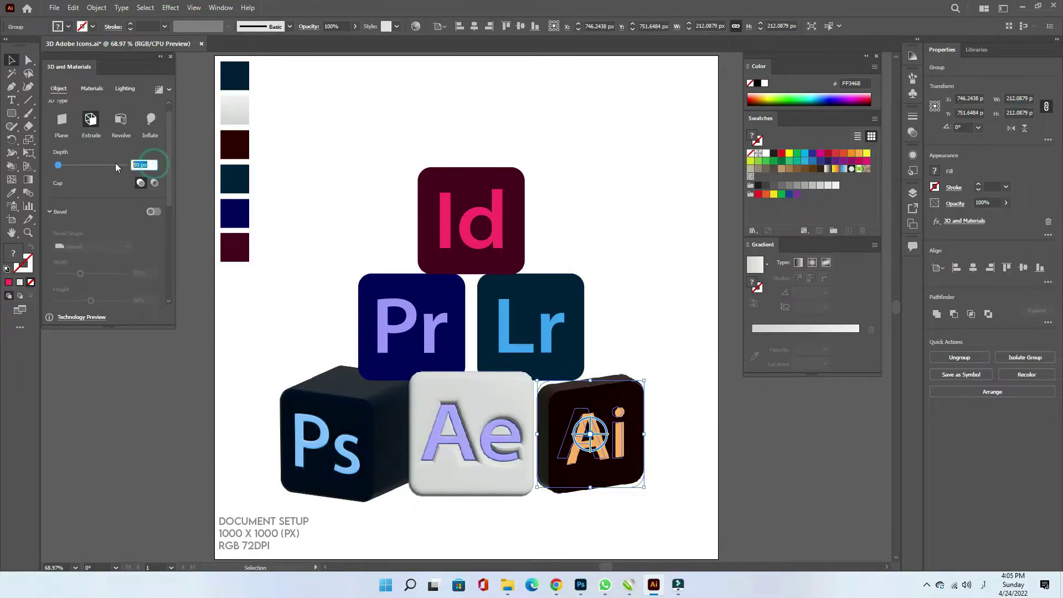
text(200)
key(Return)
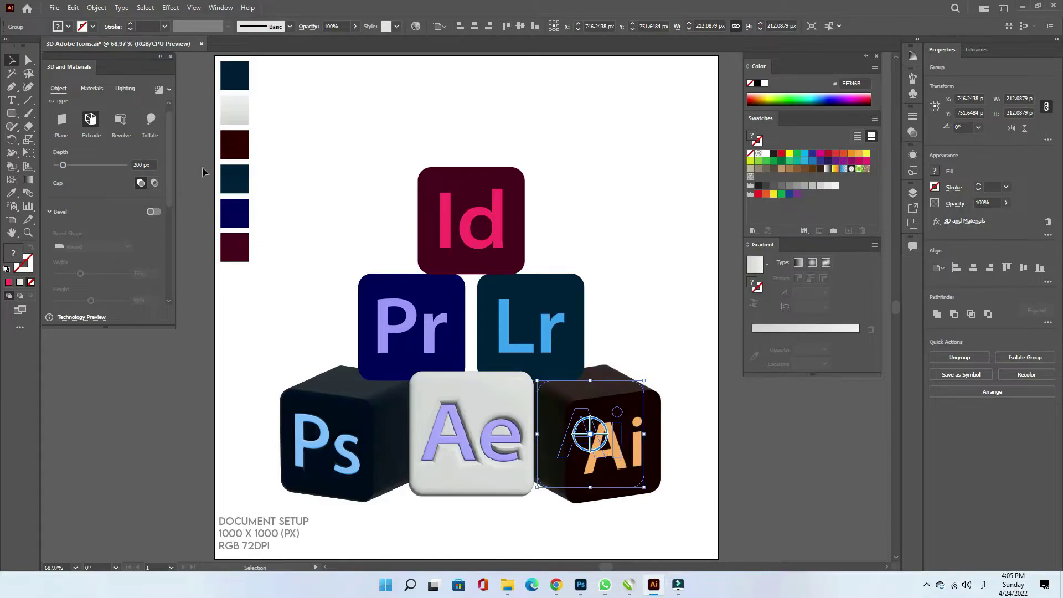
Add a Round bevel with 35% width to the Ai cube
scroll(167, 172, down, 3)
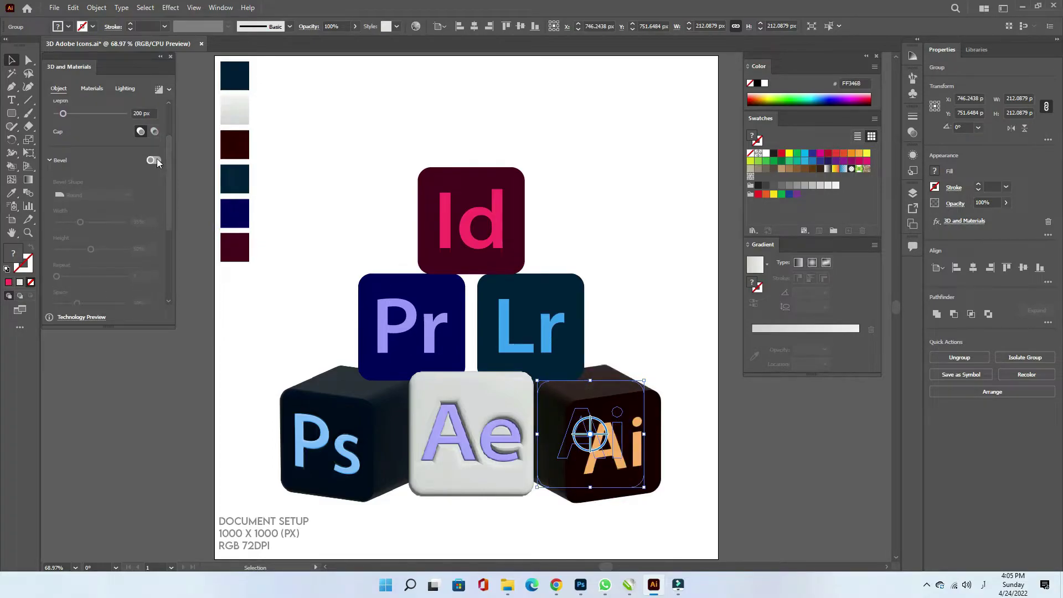
click(154, 160)
click(126, 193)
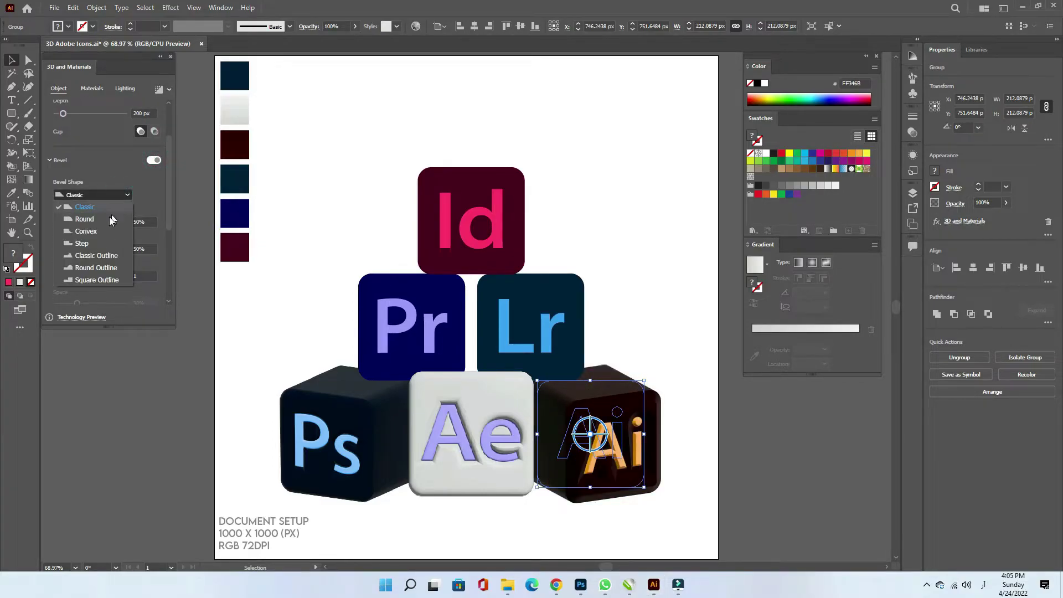
click(107, 218)
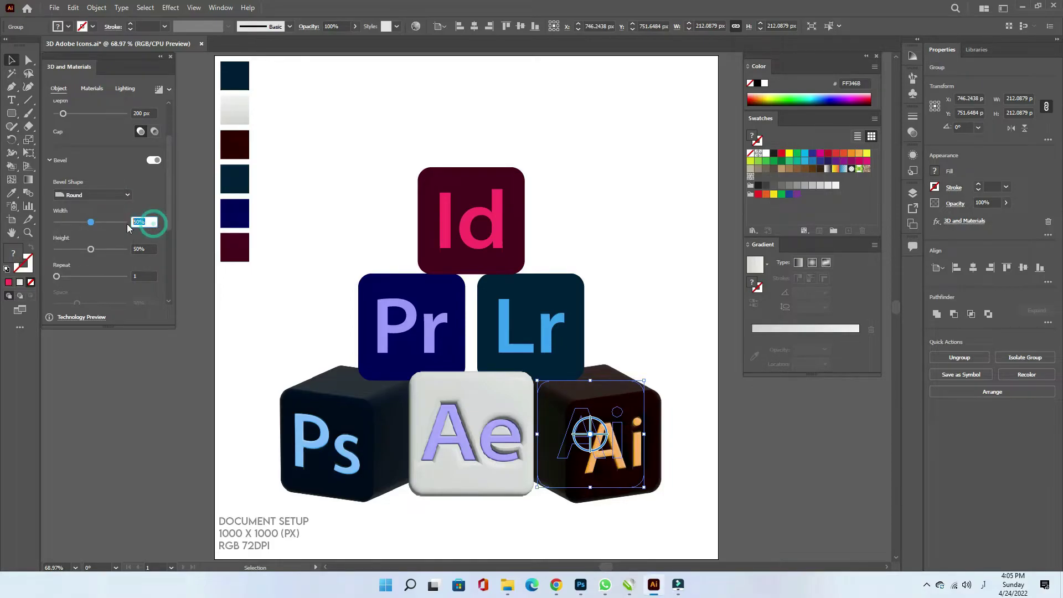
text(35)
key(Tab)
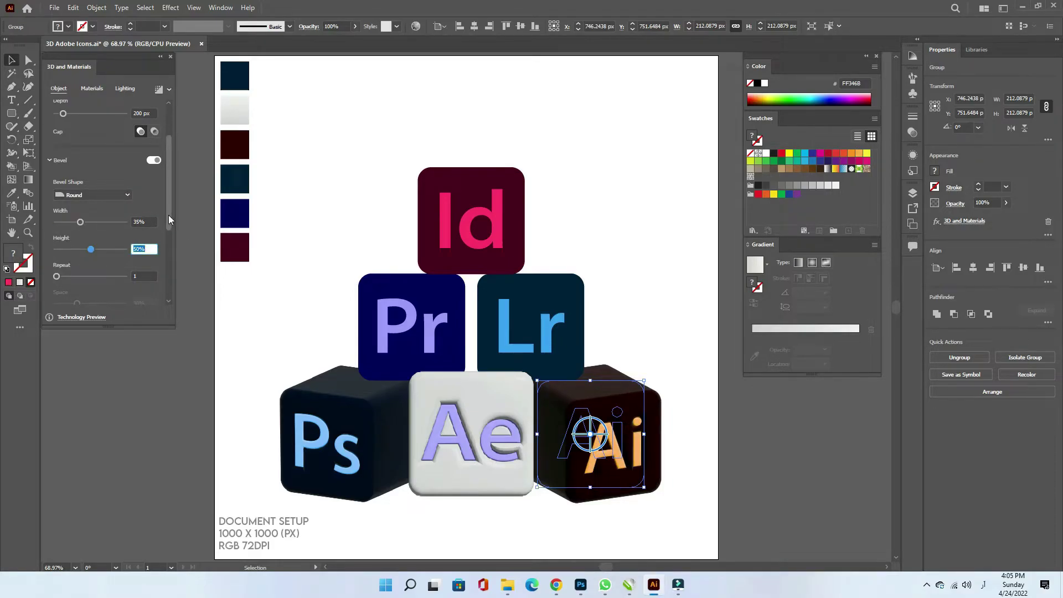
Set the Ai cube's first two rotation angles to -17° and -16°
drag(168, 215, 162, 294)
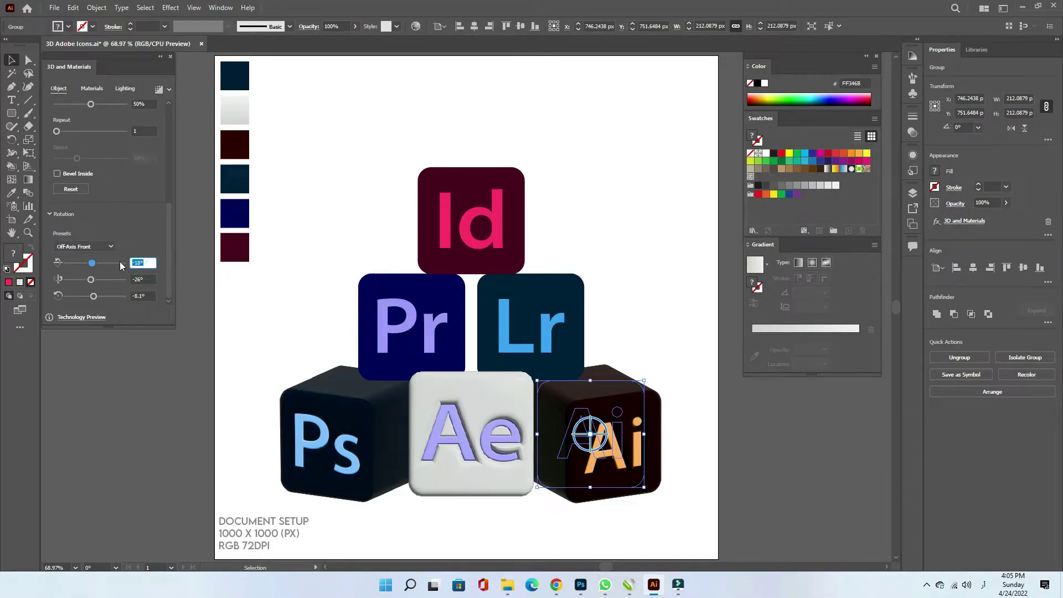
text(-1)
key(Tab)
text(-)
key(Tab)
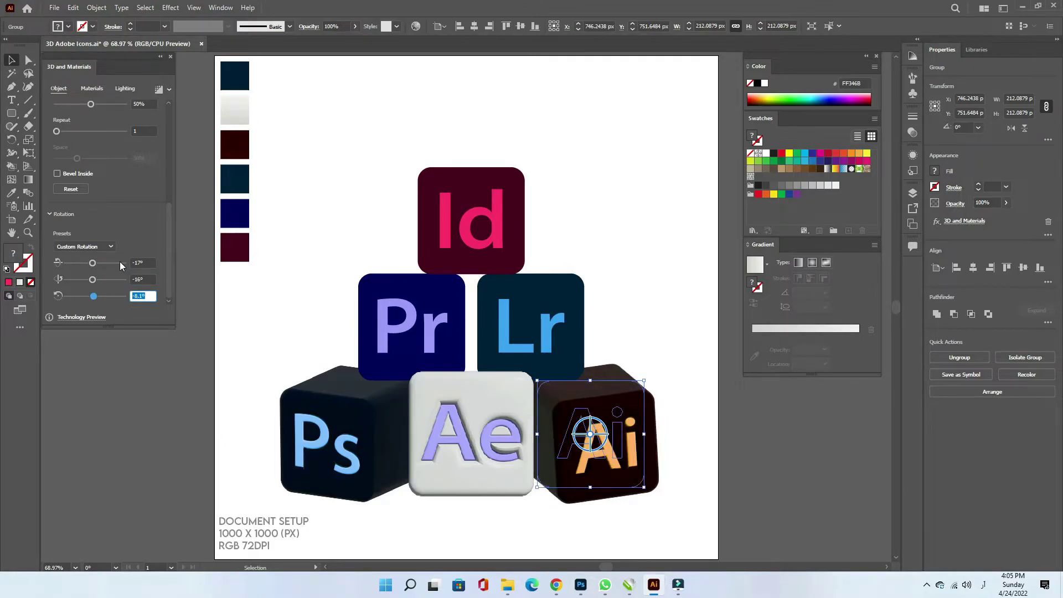
text(-5)
Select the Pr icon and extrude it 200 px deep
click(310, 310)
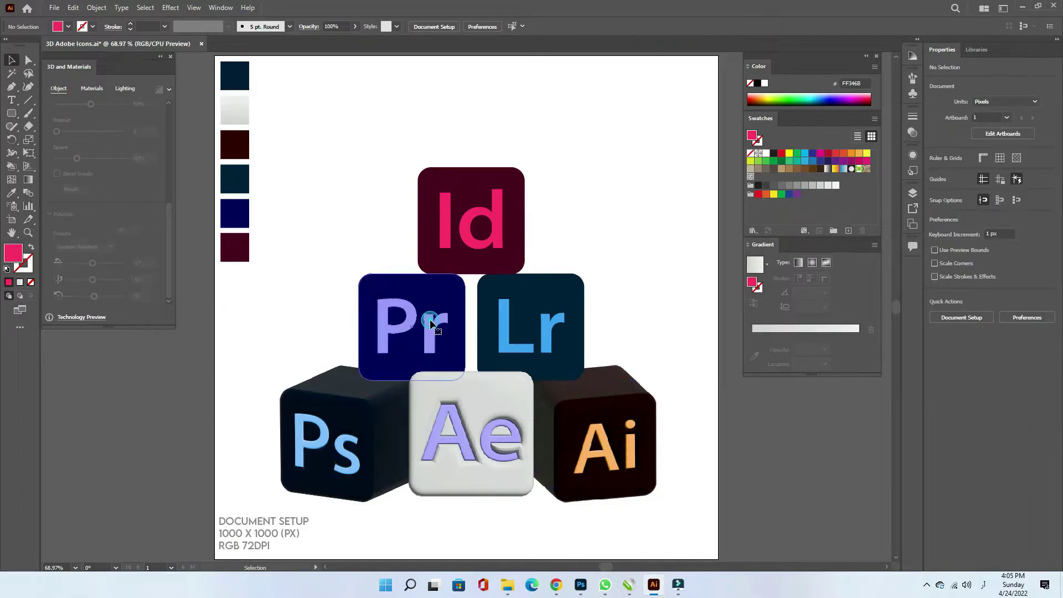
click(432, 324)
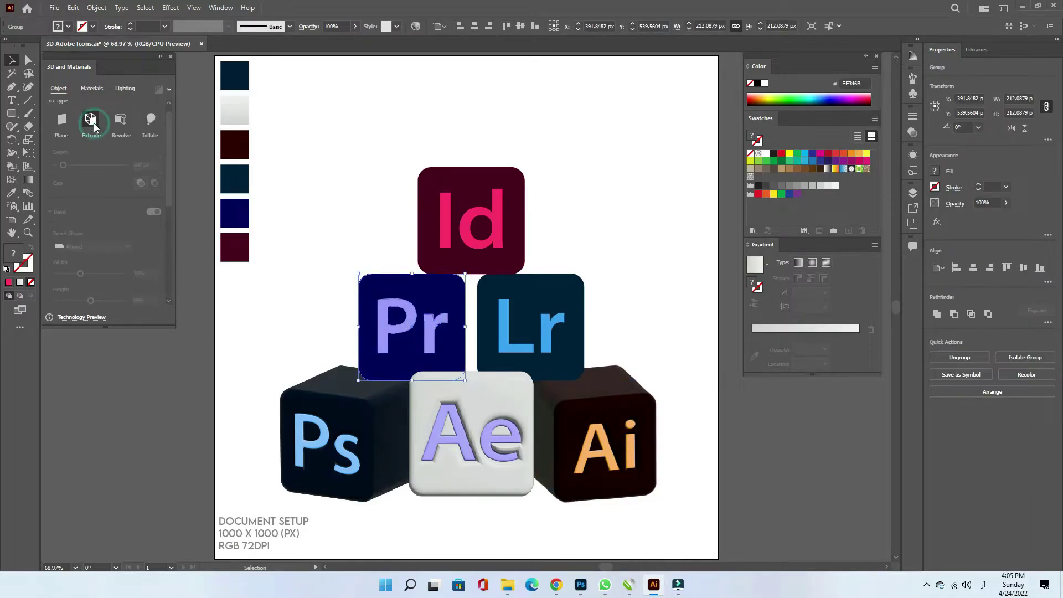
click(91, 121)
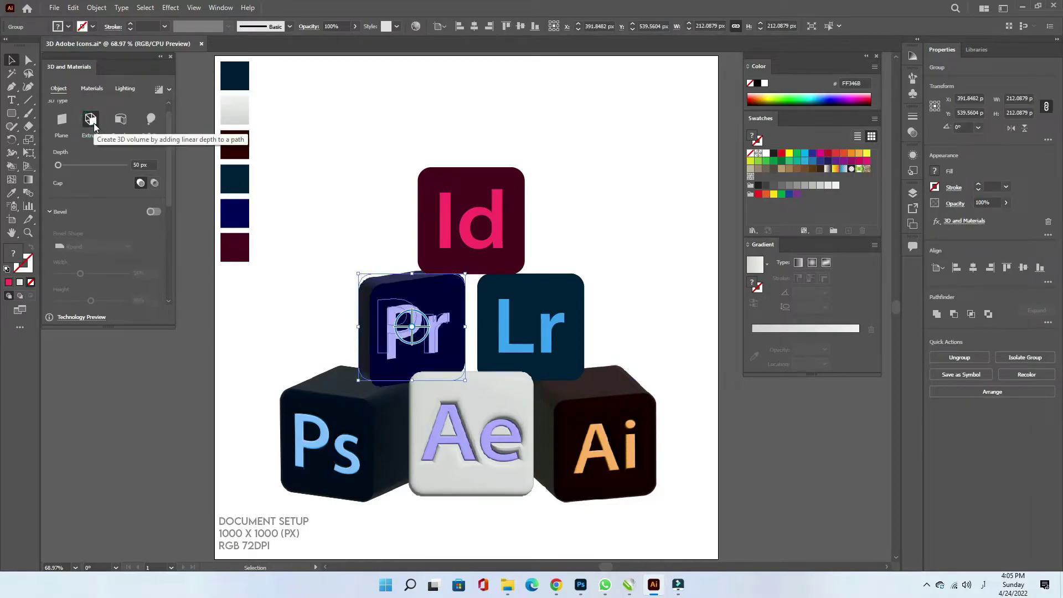
click(145, 165)
text(200)
key(Return)
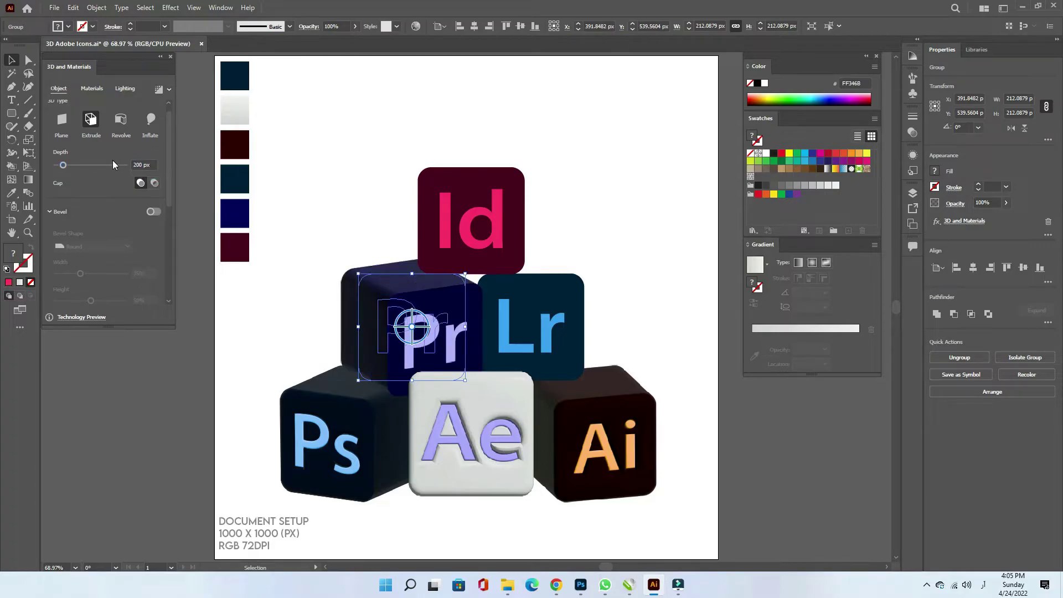
Give the Pr cube a Round bevel with 35% width
drag(171, 184, 170, 218)
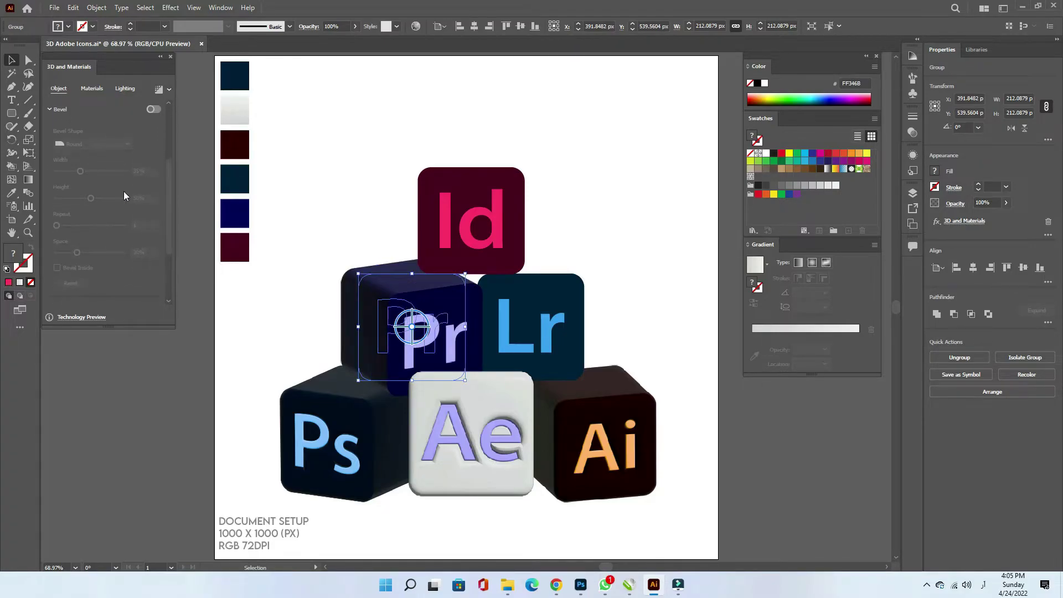
click(91, 145)
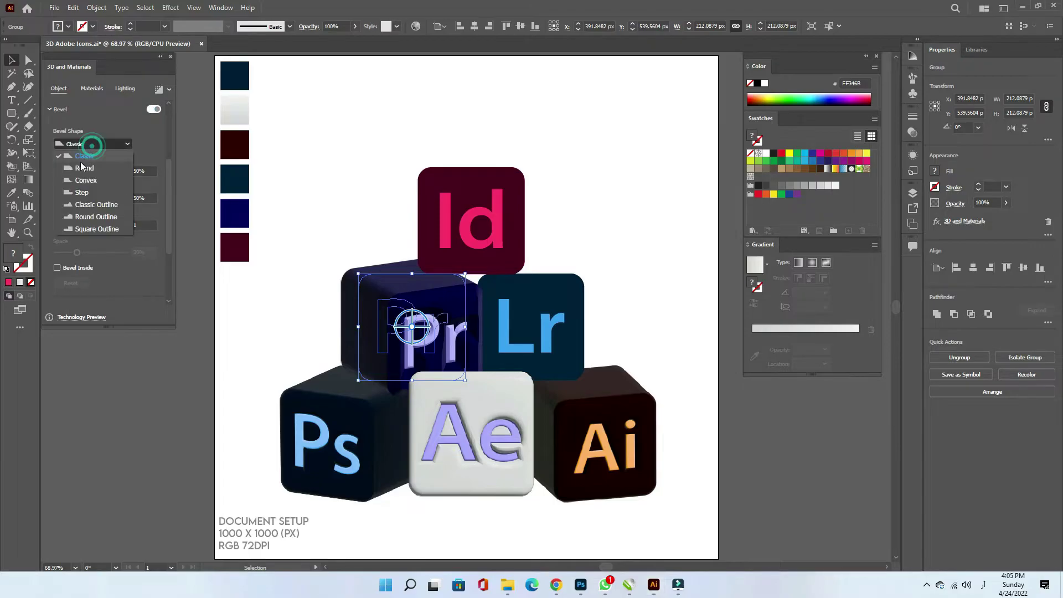
drag(80, 171, 90, 171)
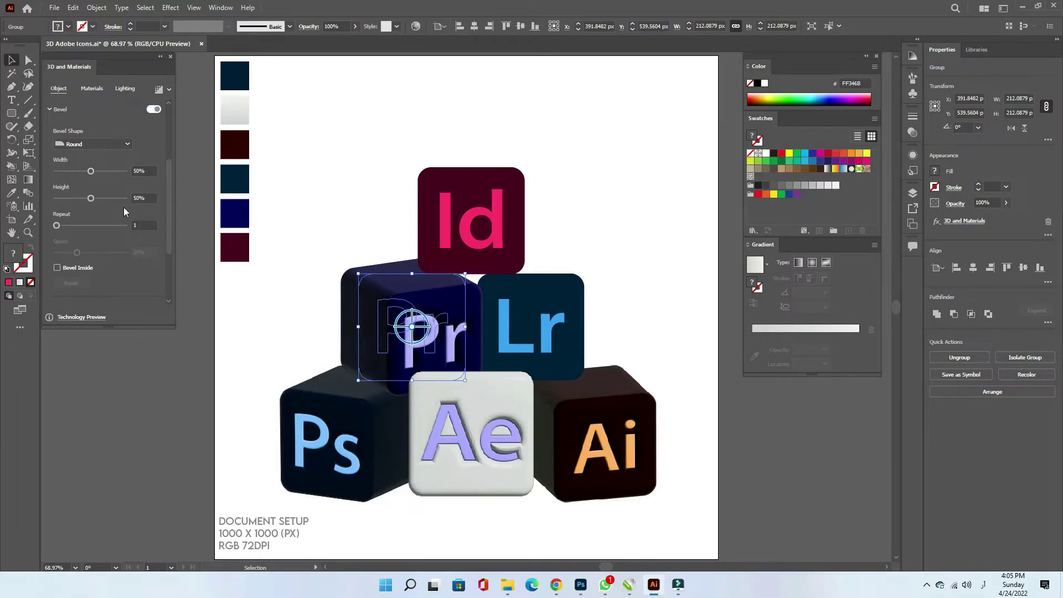
click(143, 170)
text(3)
key(Tab)
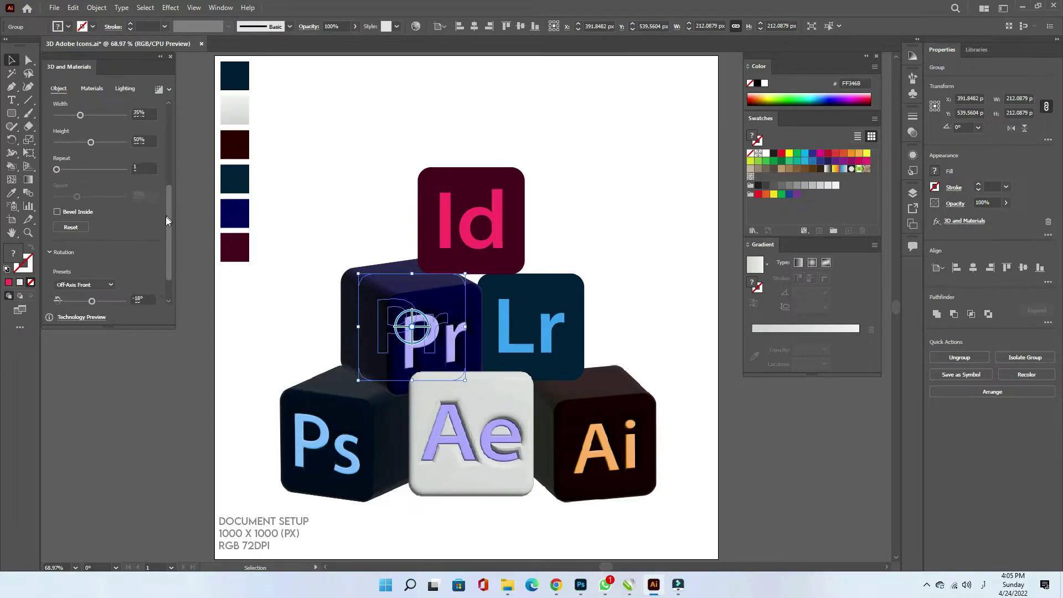
Set the Pr cube's rotation to -17°, -16° and -5°
scroll(165, 219, down, 5)
scroll(165, 228, down, 1)
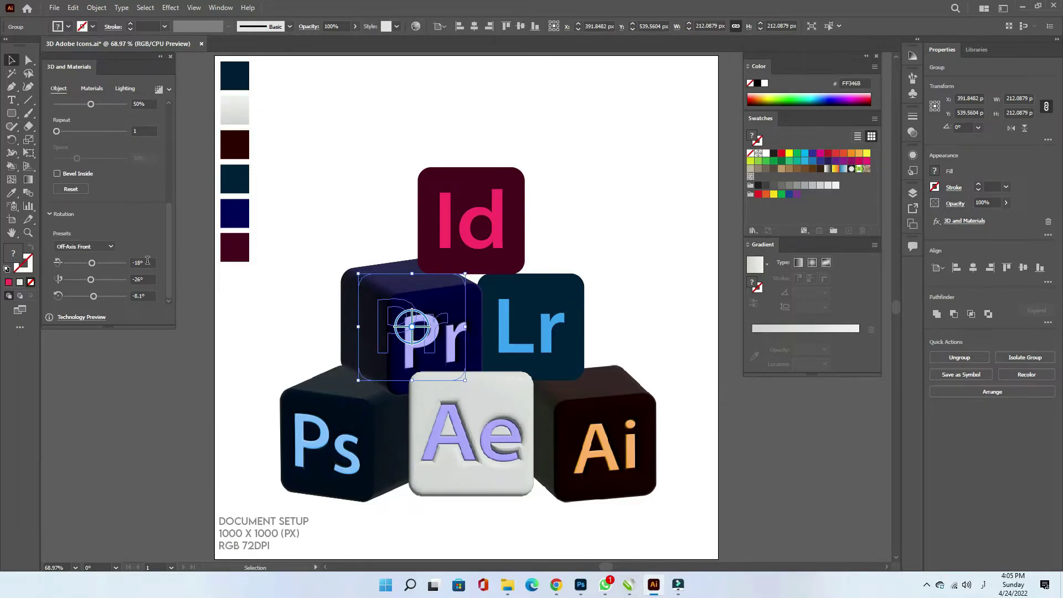
click(145, 262)
text(-)
key(Tab)
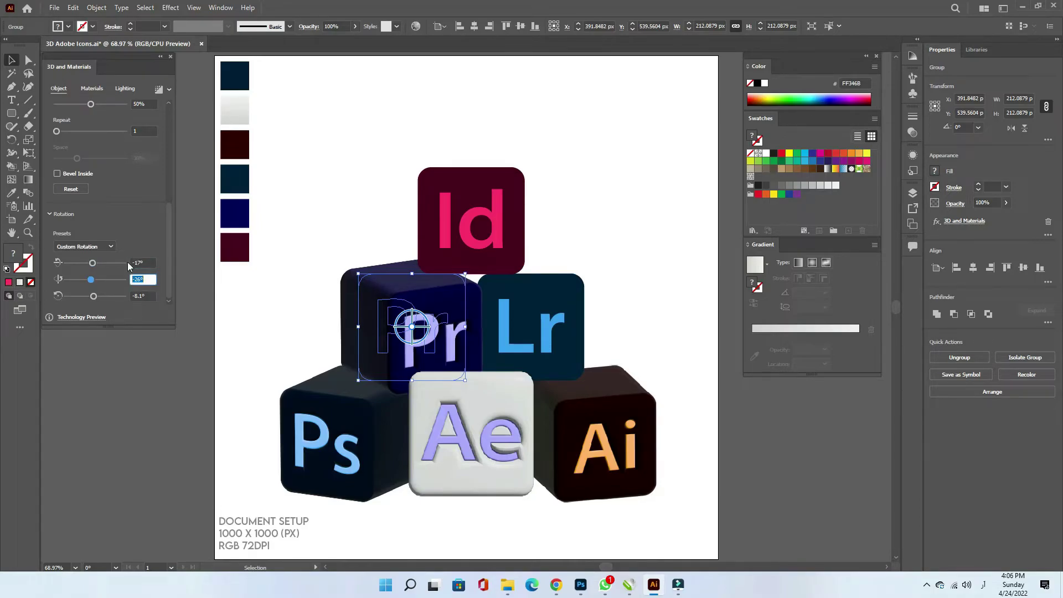
text(-1)
key(Tab)
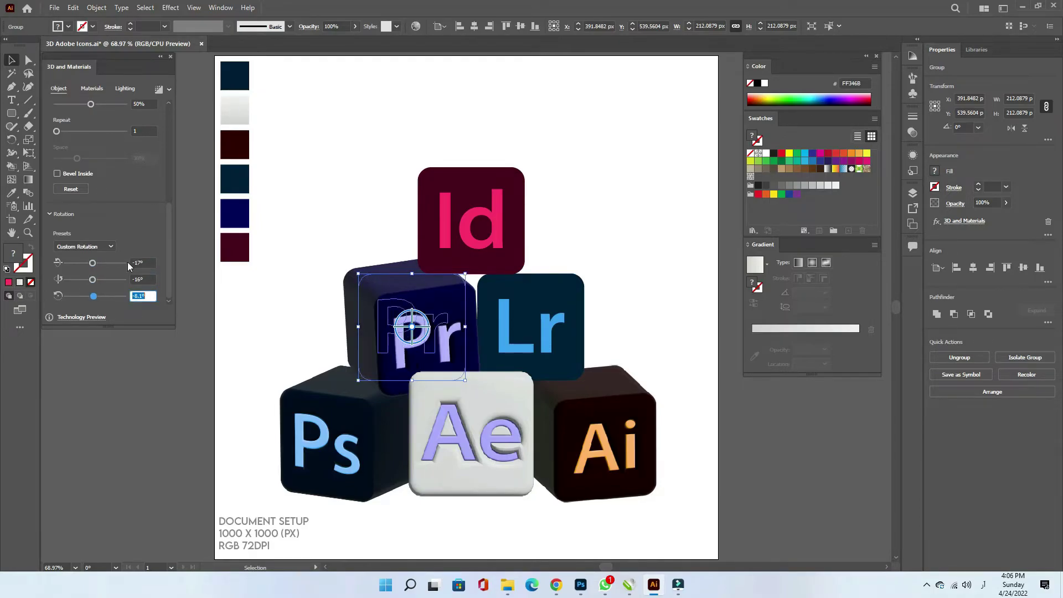
text(-5)
key(Return)
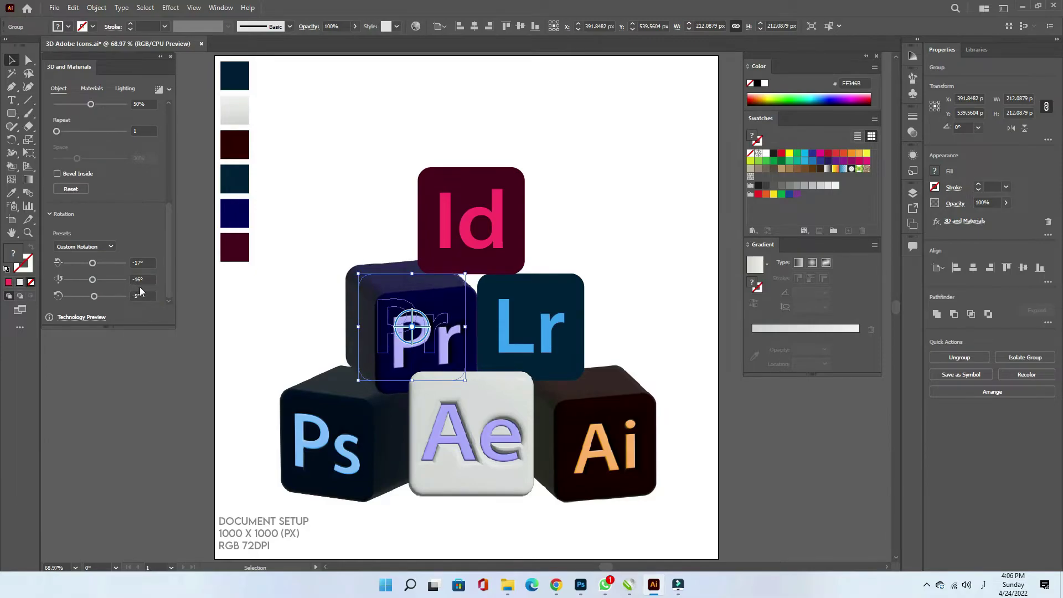
click(524, 343)
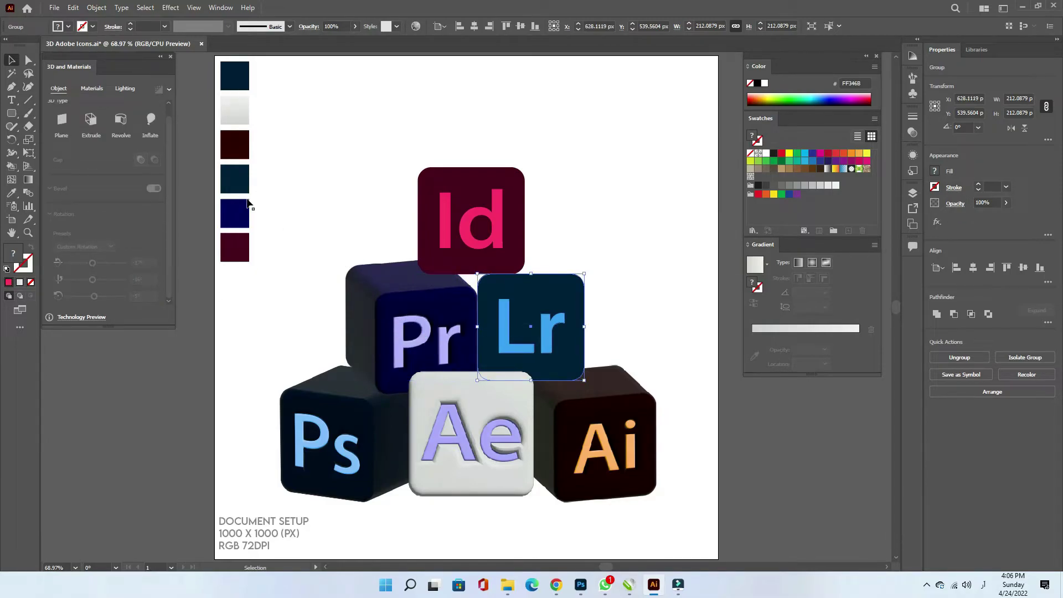
Extrude the Lr icon to a depth of 200 px
click(91, 120)
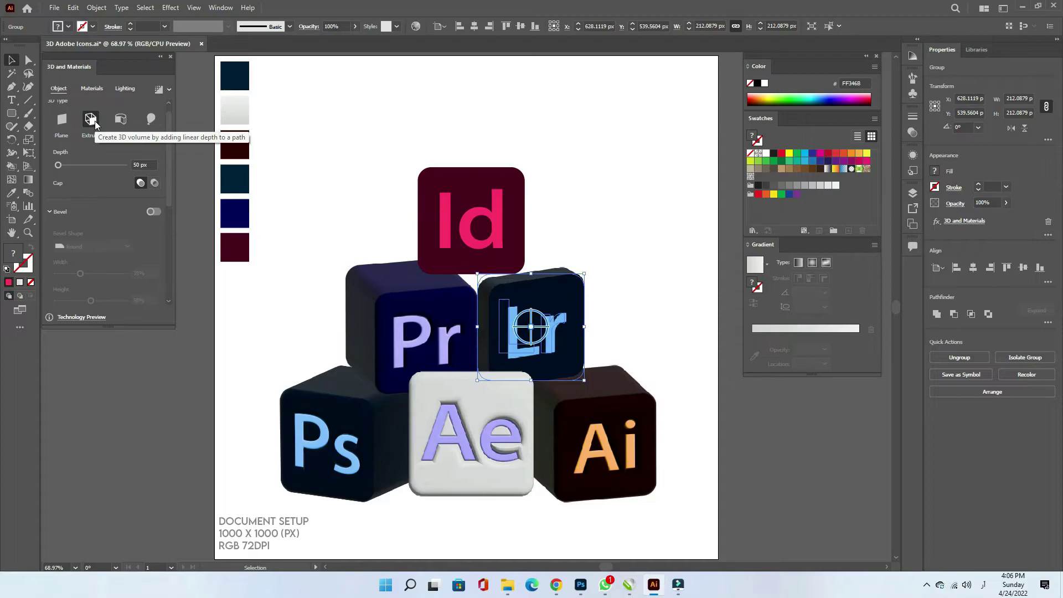
double_click(141, 165)
text(200)
key(Return)
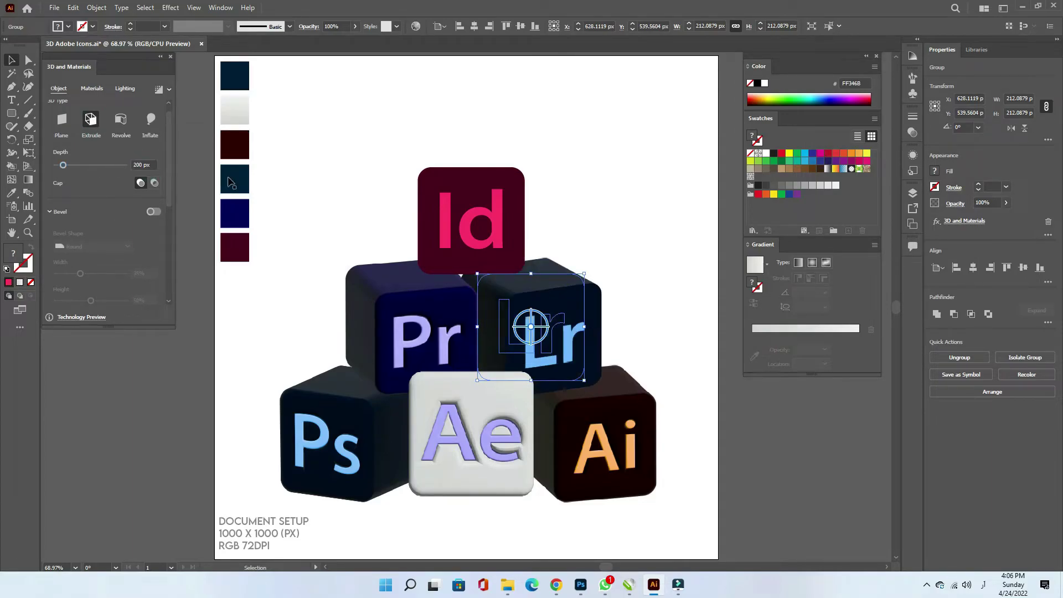
Give the Lr cube a Round bevel with 35% width
drag(167, 173, 167, 212)
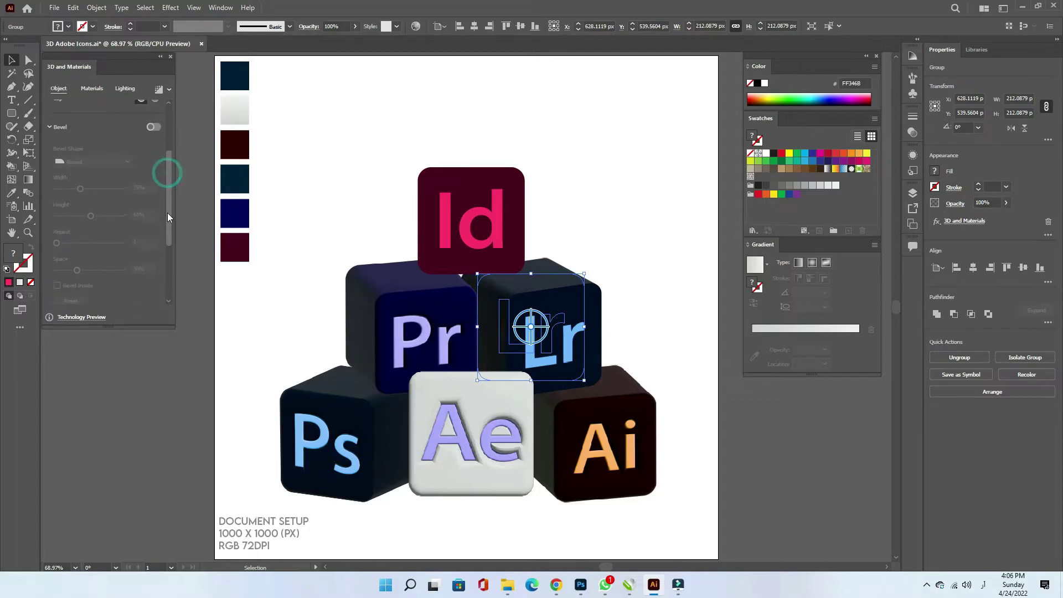
click(154, 126)
click(82, 160)
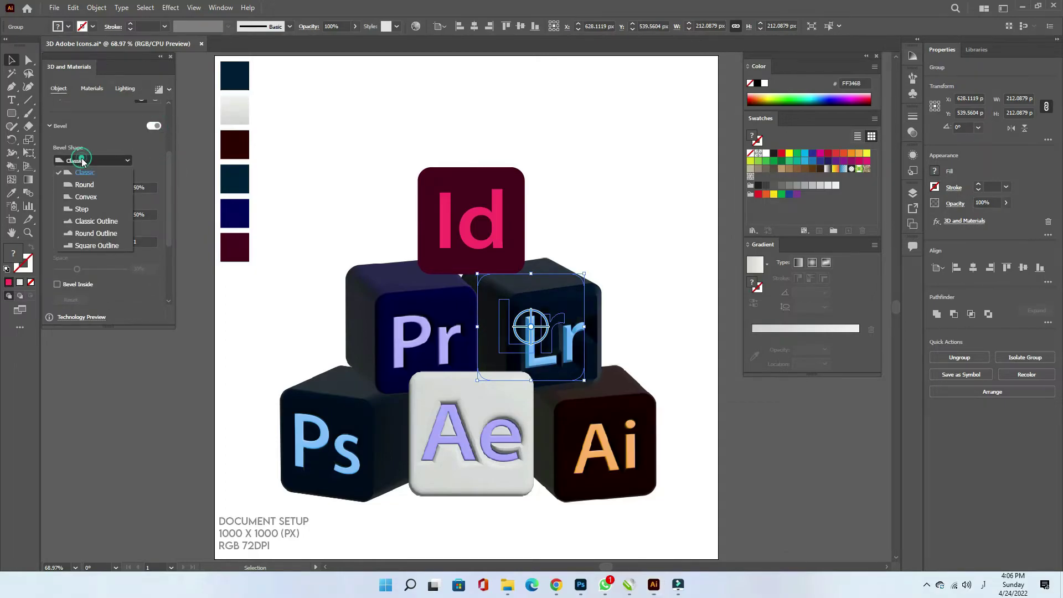
click(85, 184)
click(146, 187)
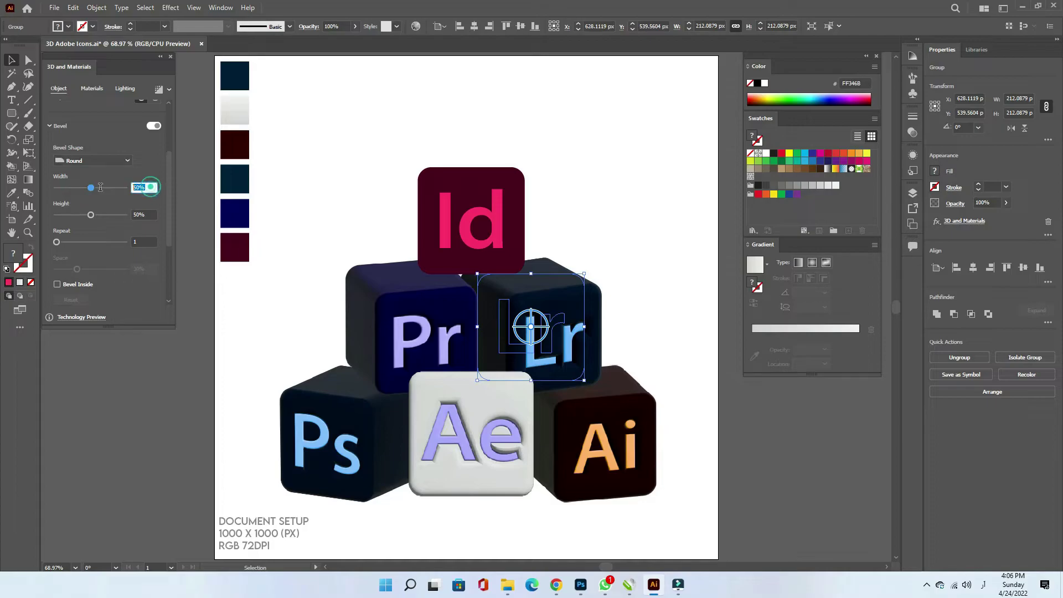
text(35)
key(Tab)
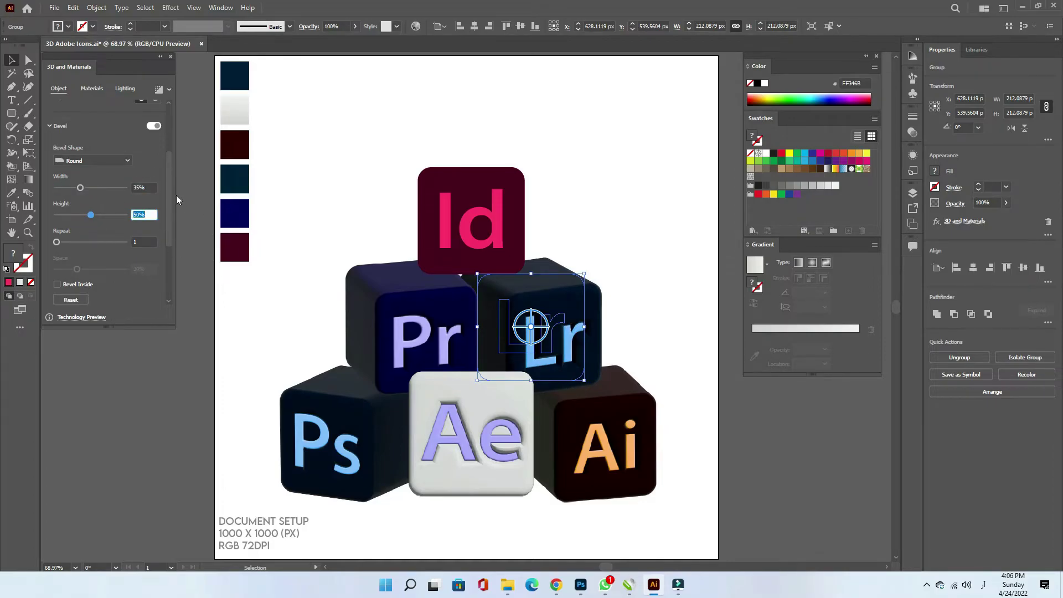
Rotate the Lr cube to -17°, 29° and 8°, then deselect it
scroll(170, 243, down, 4)
click(145, 262)
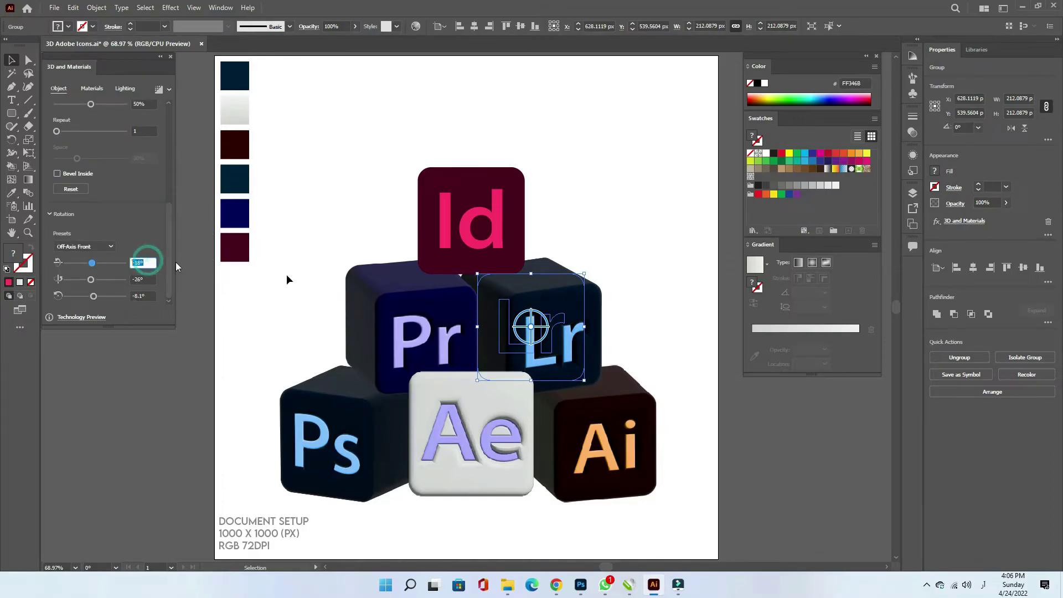
key(Up)
key(Tab)
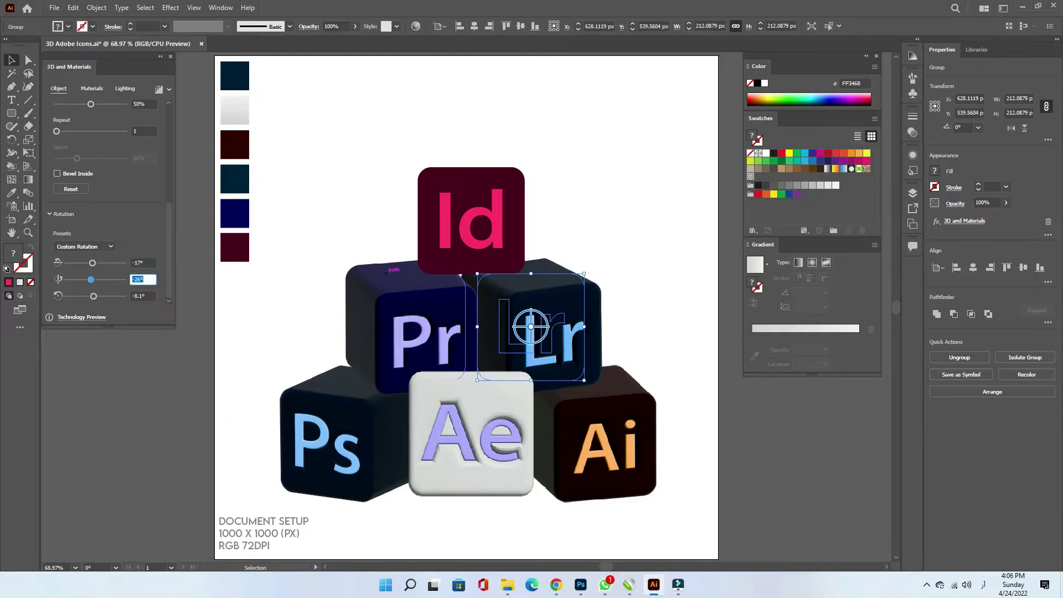
text(25)
key(Tab)
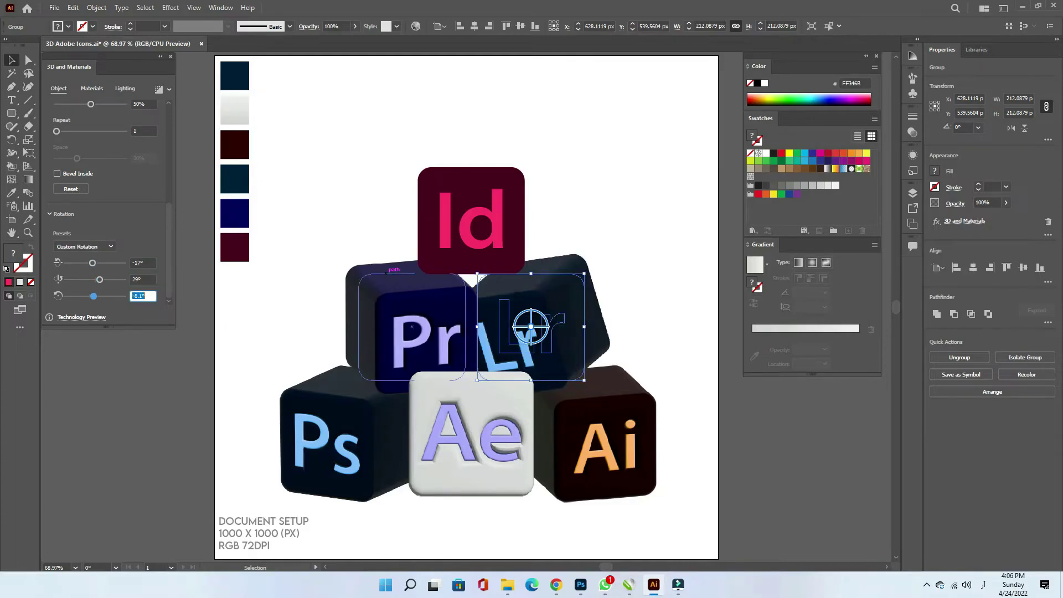
text(8)
key(Tab)
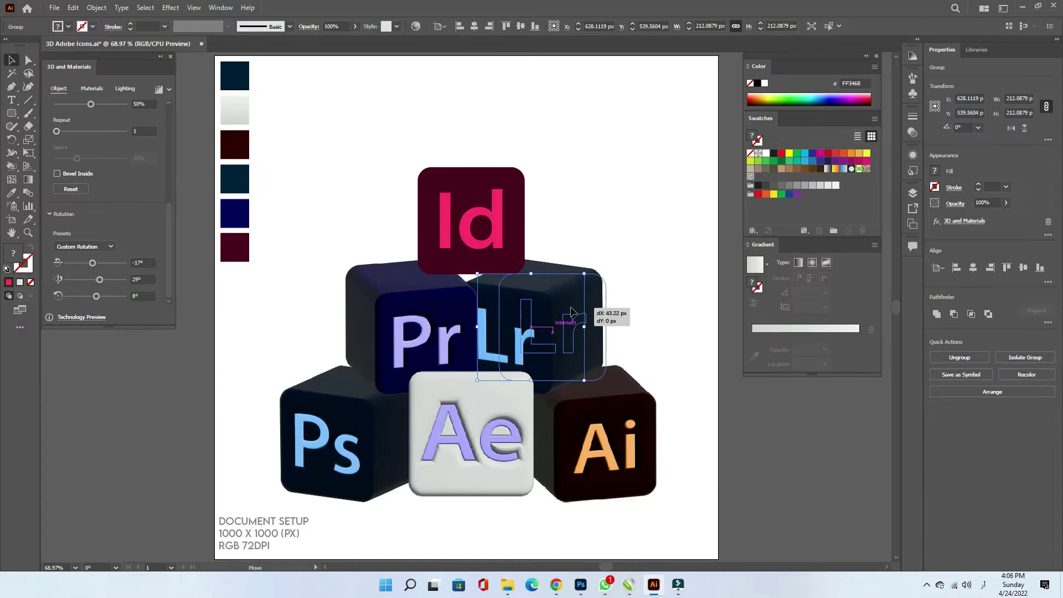
click(642, 227)
click(504, 395)
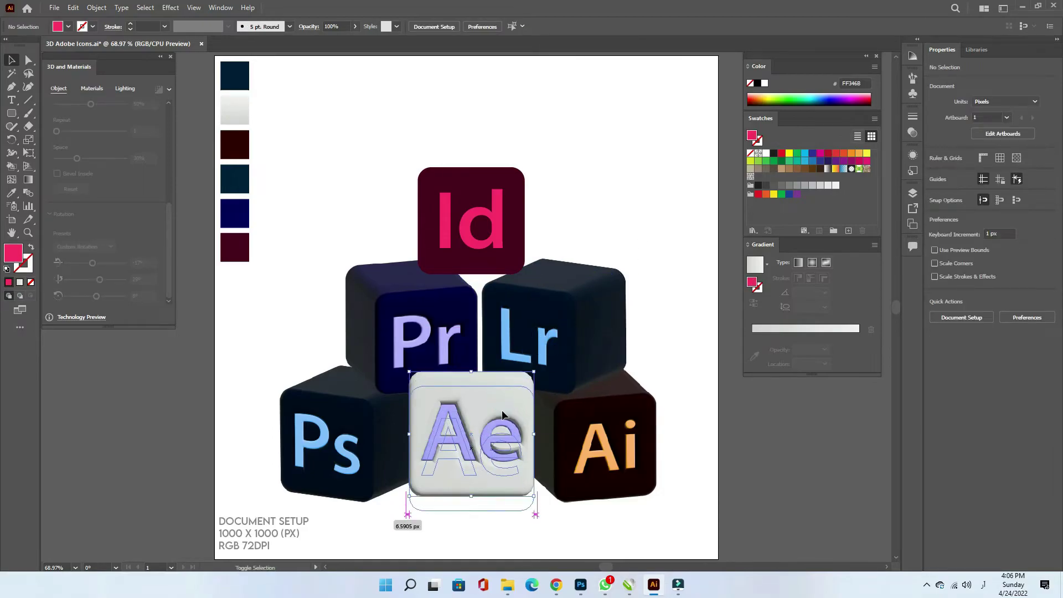
click(612, 208)
Select the Id icon and extrude it 200 px deep
click(515, 224)
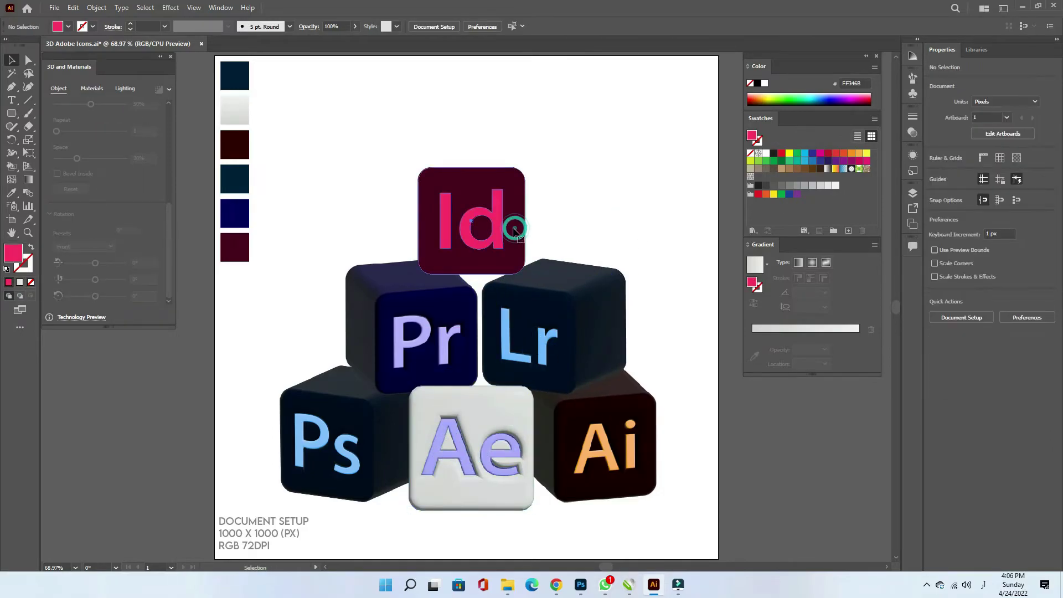
click(92, 121)
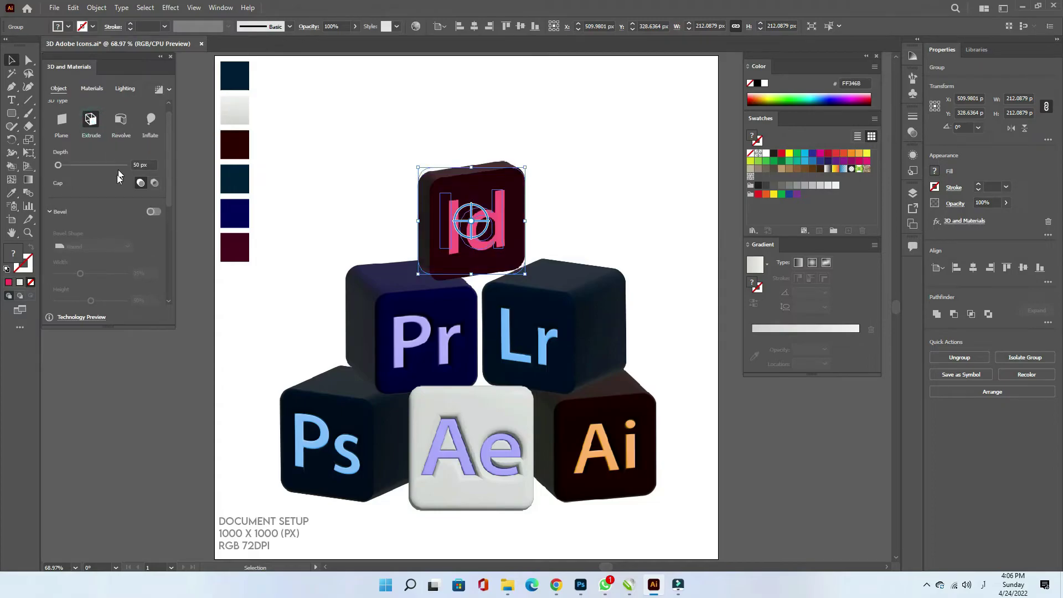
double_click(155, 165)
text(200)
key(Return)
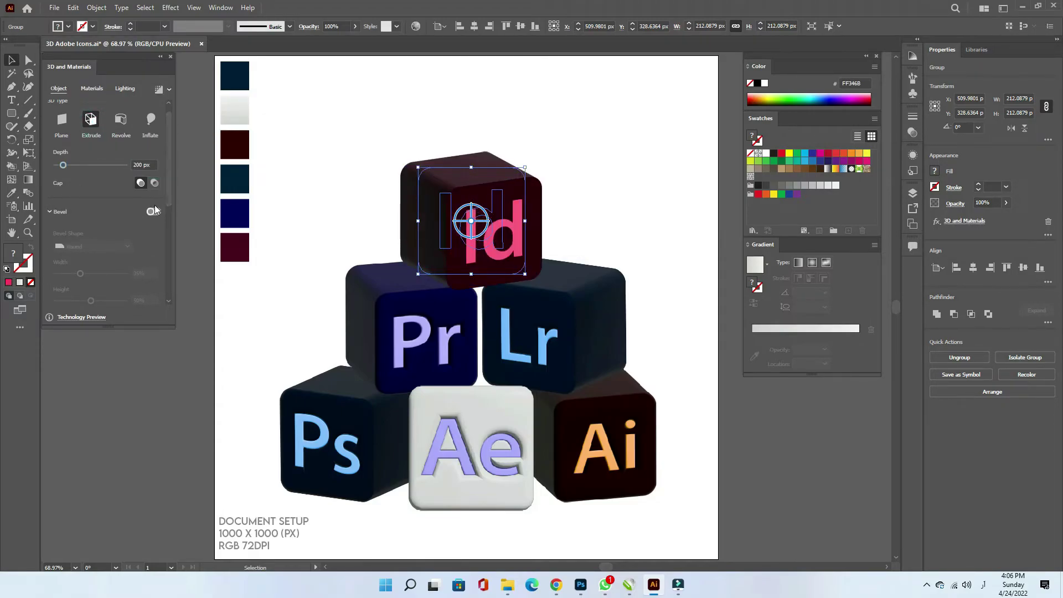
Give the Id cube a Round bevel with 35% width
click(153, 211)
scroll(166, 238, down, 5)
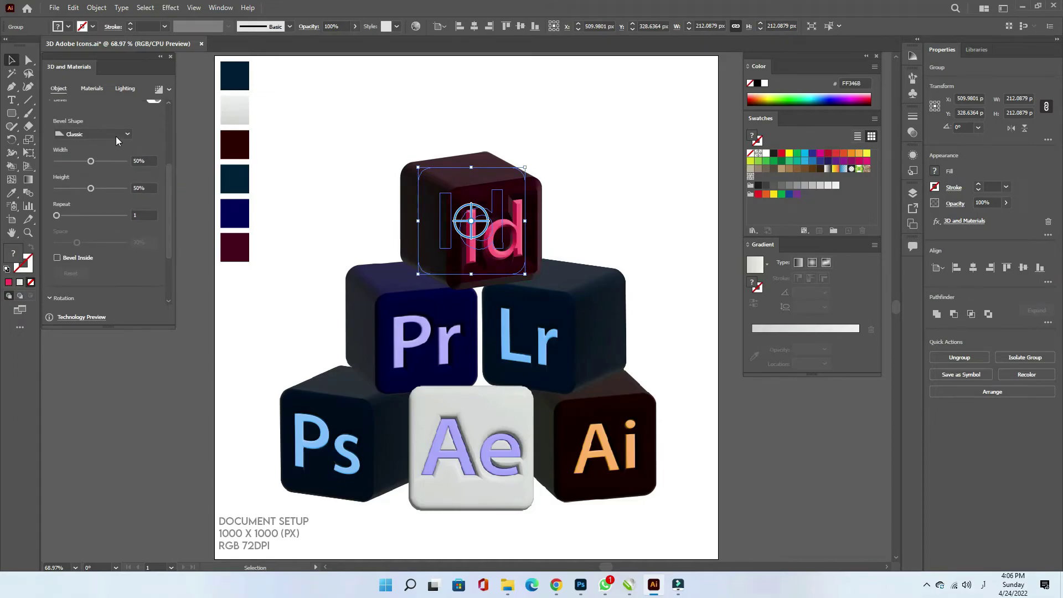
click(115, 135)
click(84, 158)
key(Tab)
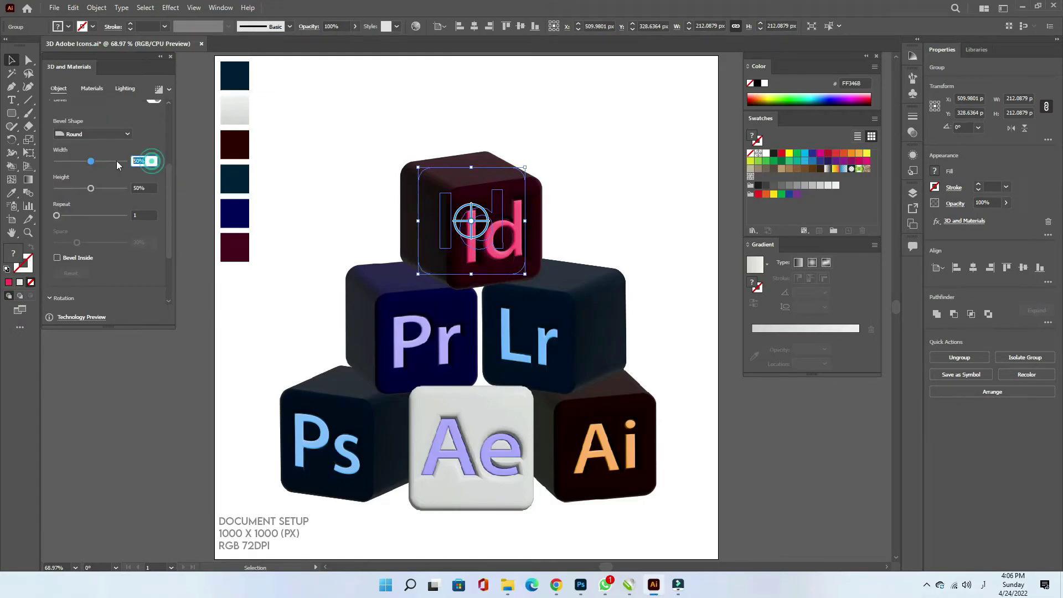
text(35)
key(Tab)
Render the Id cube with ray tracing for full shading
scroll(150, 168, down, 2)
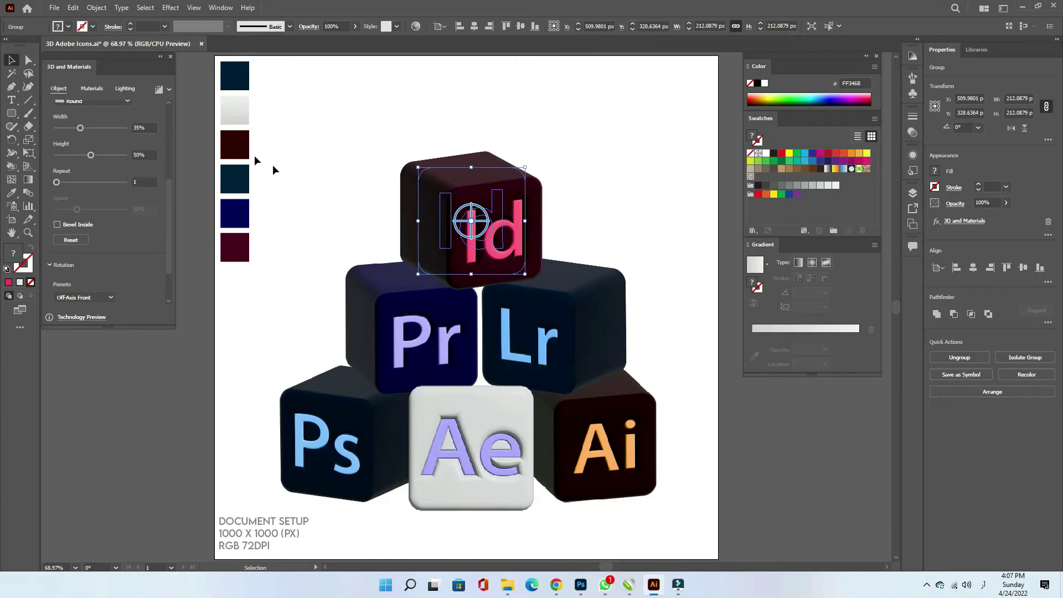
click(159, 90)
click(159, 90)
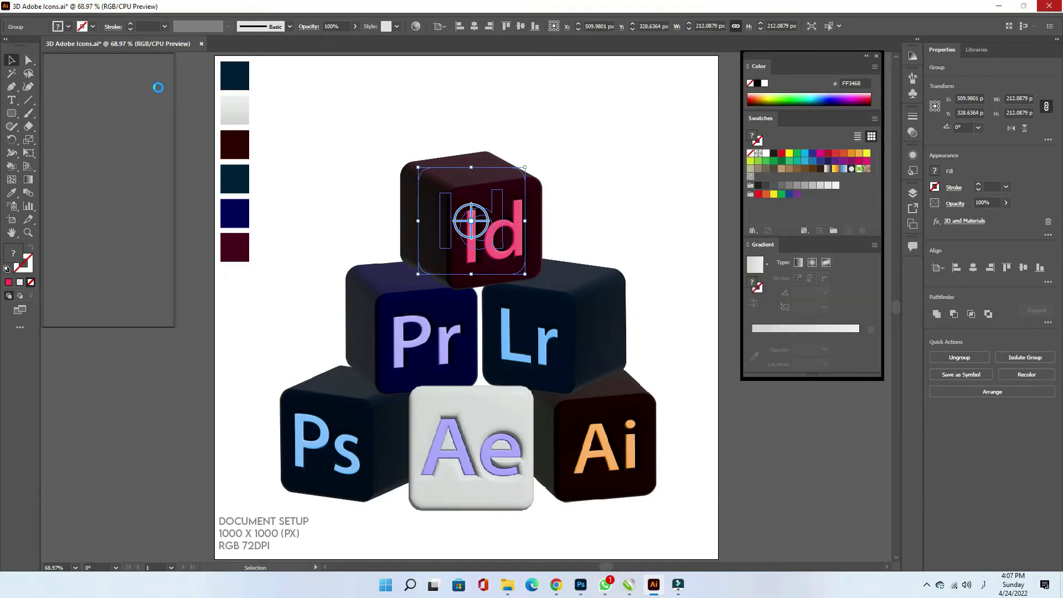
Select the Pr, Lr, Ai and Ps cubes in turn so each gets a ray-traced render
click(430, 325)
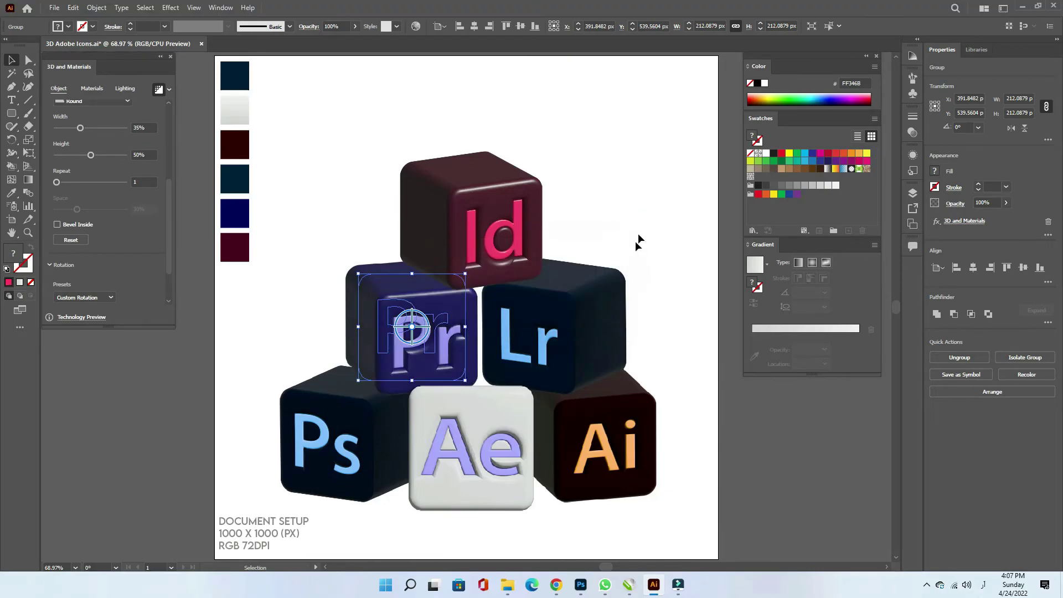
click(547, 331)
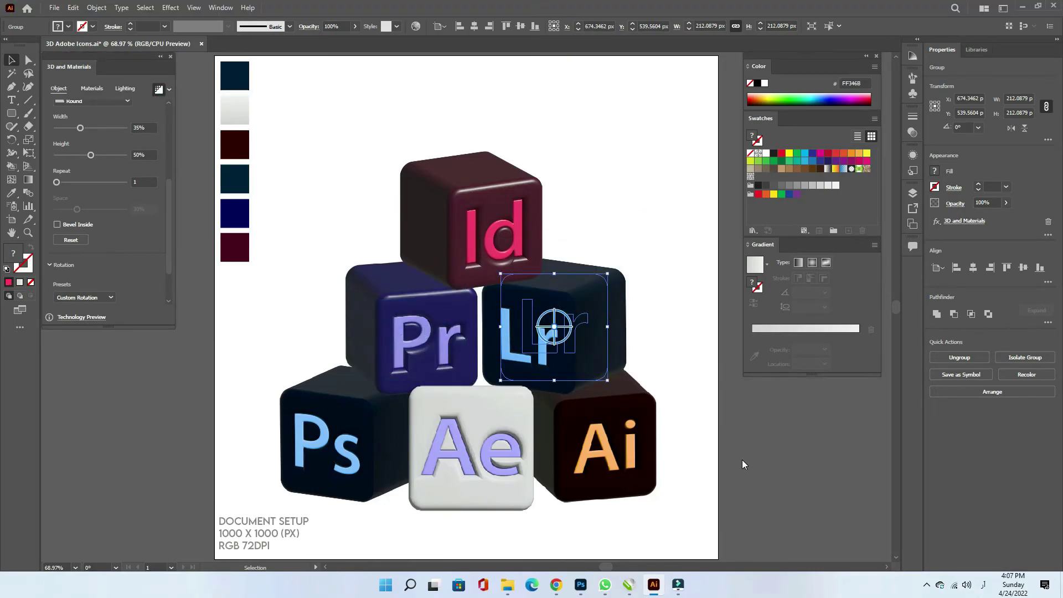
click(606, 423)
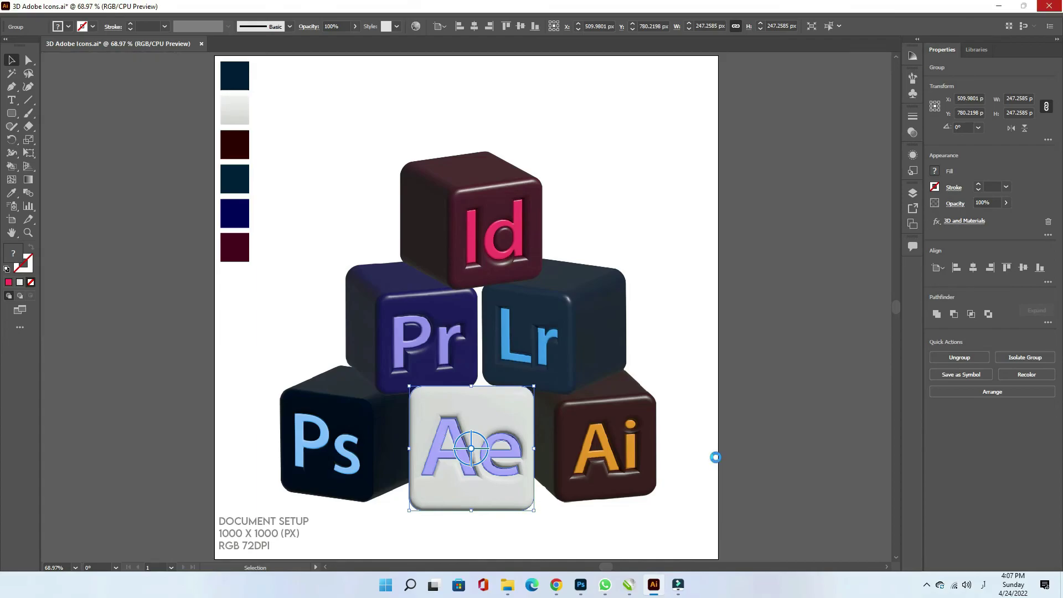
click(357, 446)
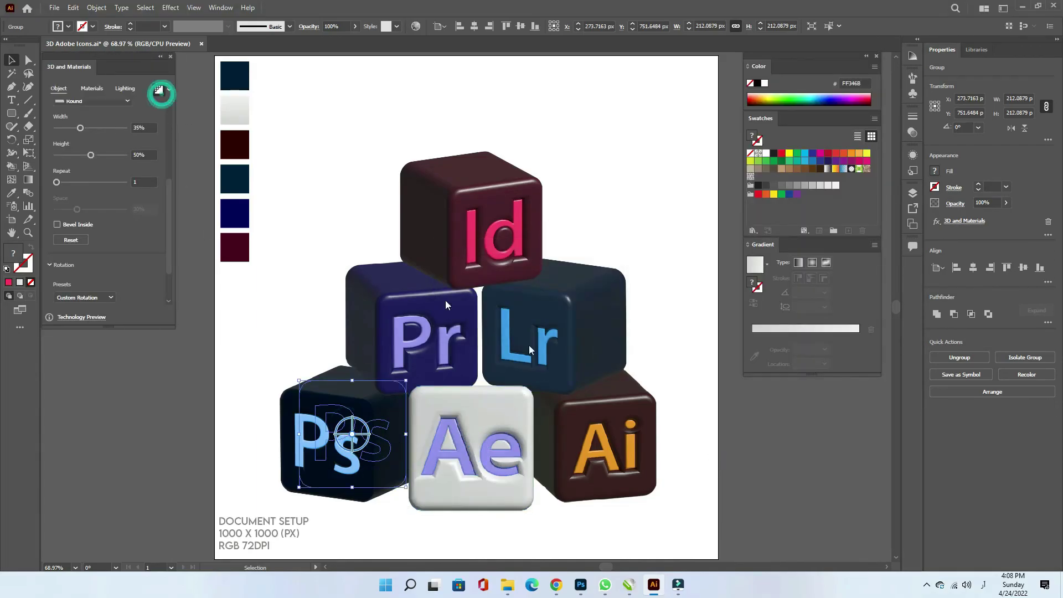